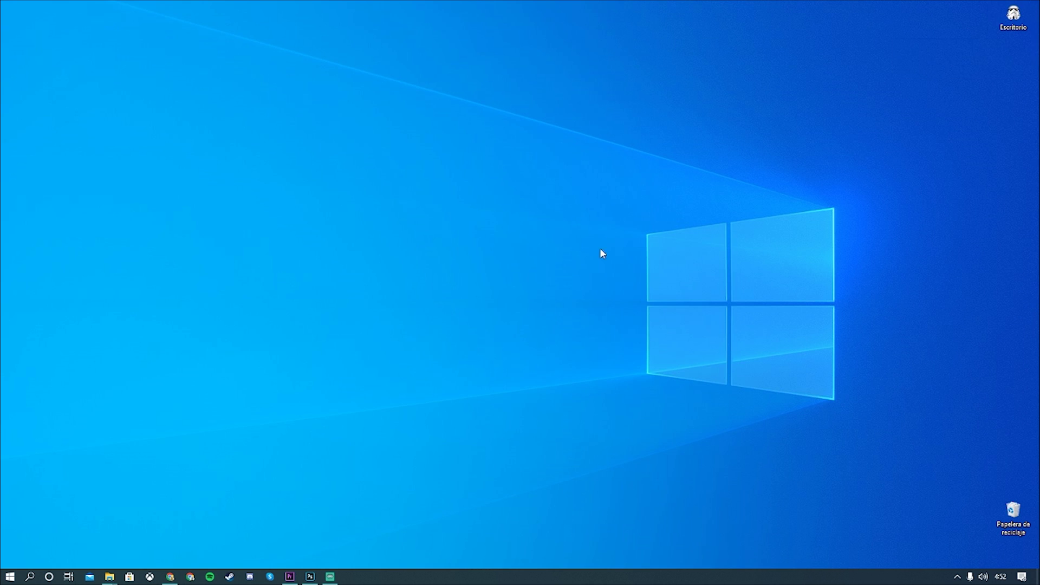
{"action": "left_click_drag", "start_coordinate": [343, 143], "coordinate": [819, 260]}
{"action": "left_click_drag", "start_coordinate": [897, 61], "coordinate": [1037, 4]}
Step: Hide the Papelera de reciclaje icon from the desktop via the desktop icon settings in Temas, and close the settings windows
{"action": "right_click", "coordinate": [699, 281]}
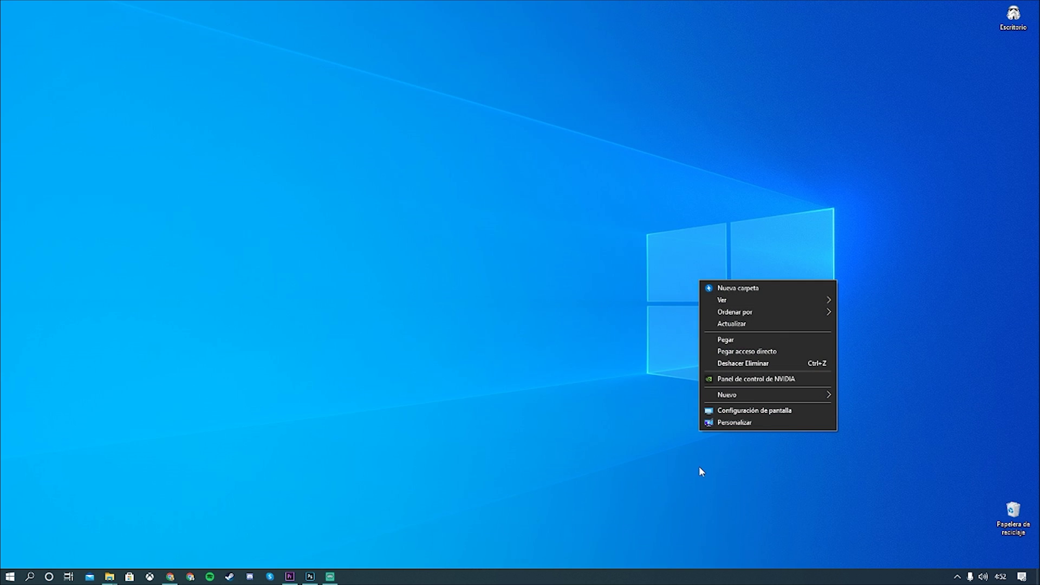
{"action": "left_click", "coordinate": [735, 424]}
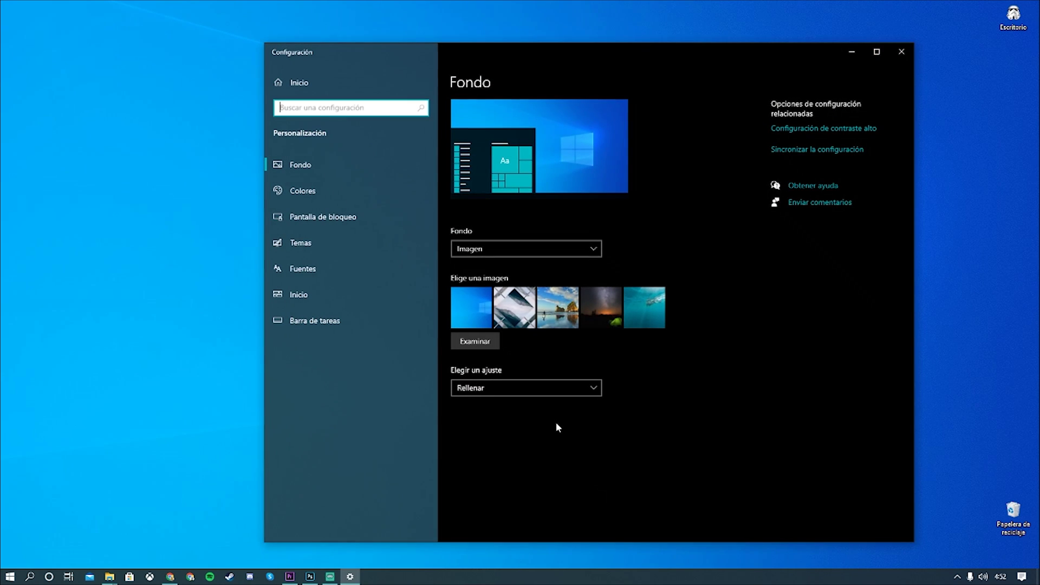
{"action": "left_click", "coordinate": [306, 243]}
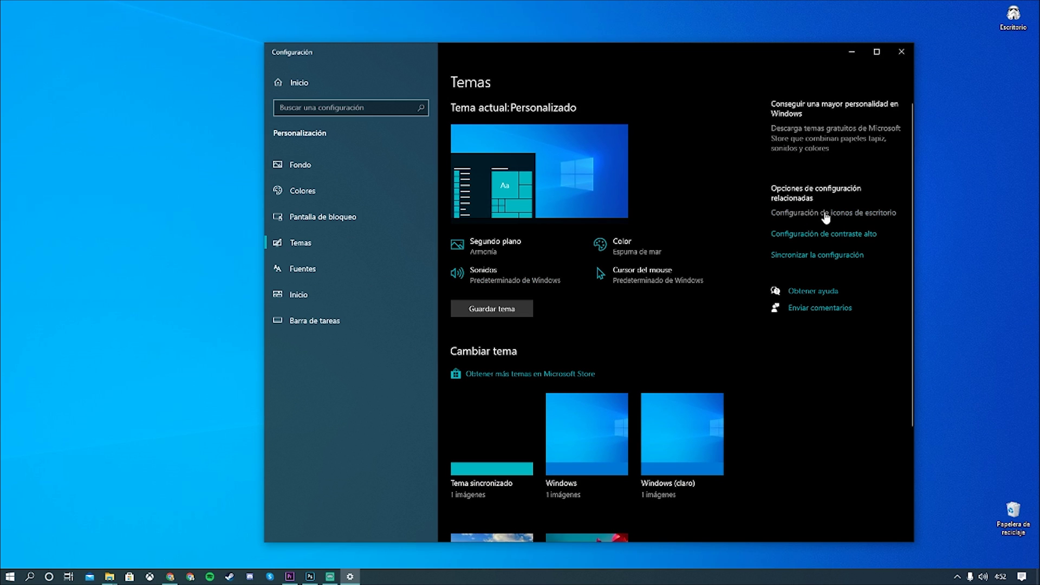
{"action": "left_click", "coordinate": [892, 213]}
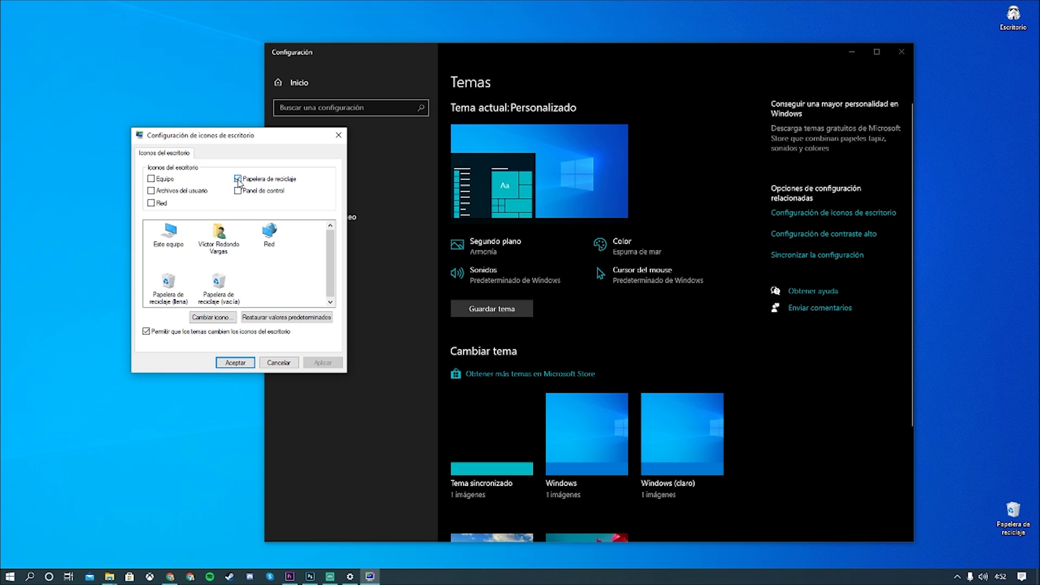
{"action": "left_click", "coordinate": [322, 362]}
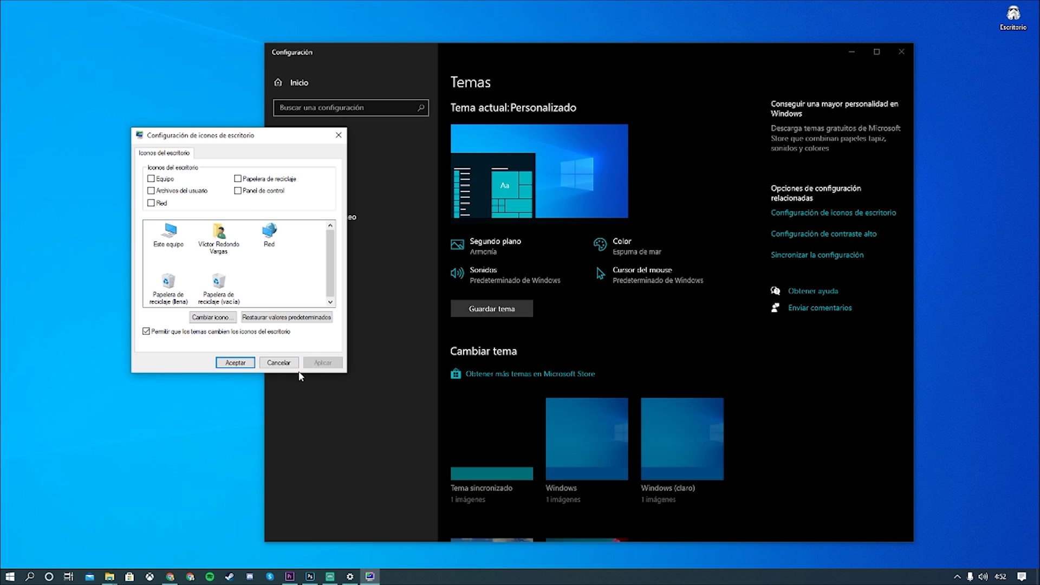
{"action": "left_click", "coordinate": [235, 363]}
{"action": "left_click", "coordinate": [901, 52]}
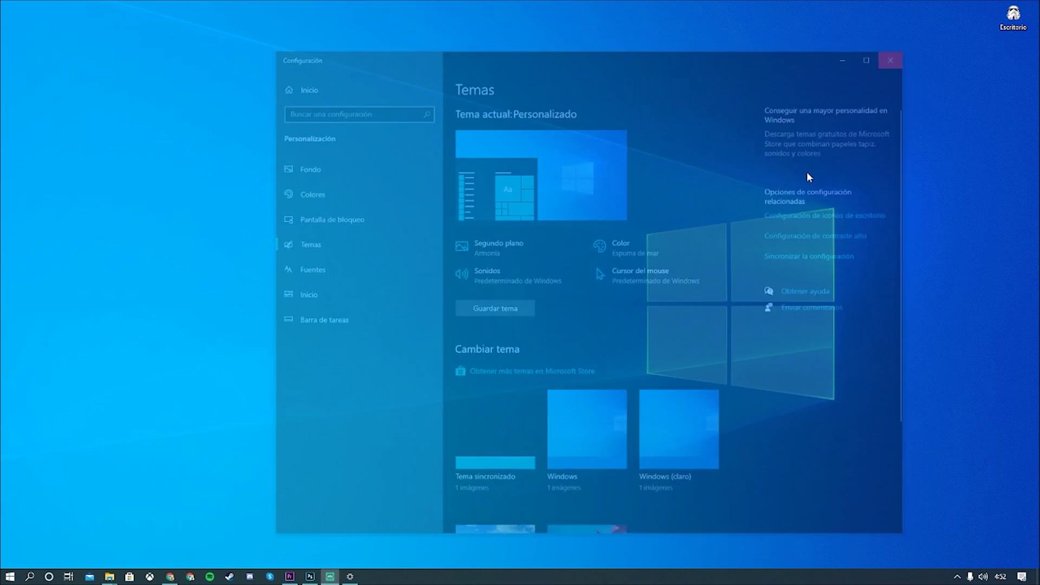
Step: Open the Recycle Bin through its system tray icon
{"action": "left_click", "coordinate": [1036, 564]}
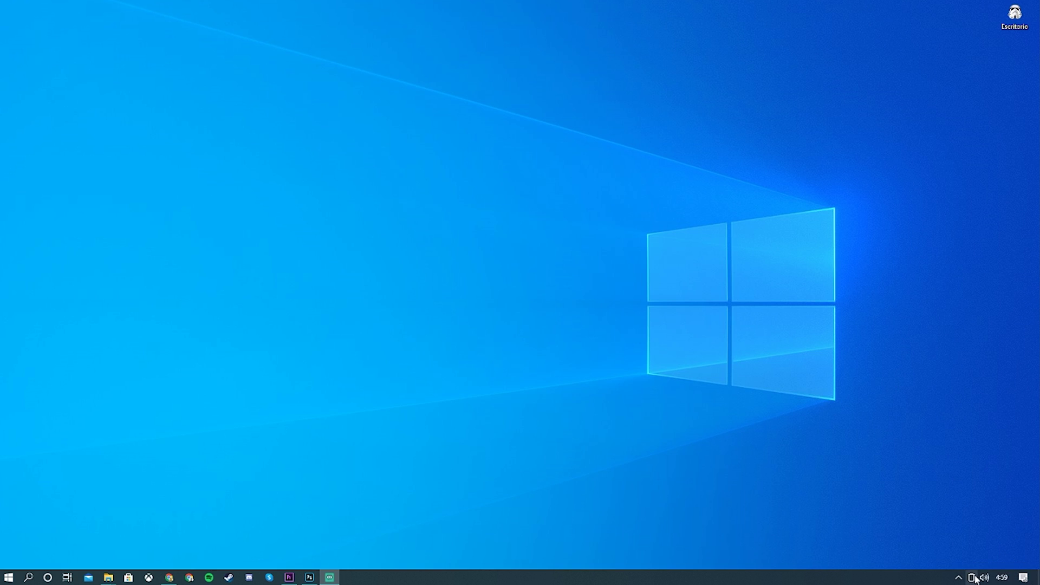
{"action": "right_click", "coordinate": [973, 577]}
{"action": "mouse_move", "coordinate": [981, 536]}
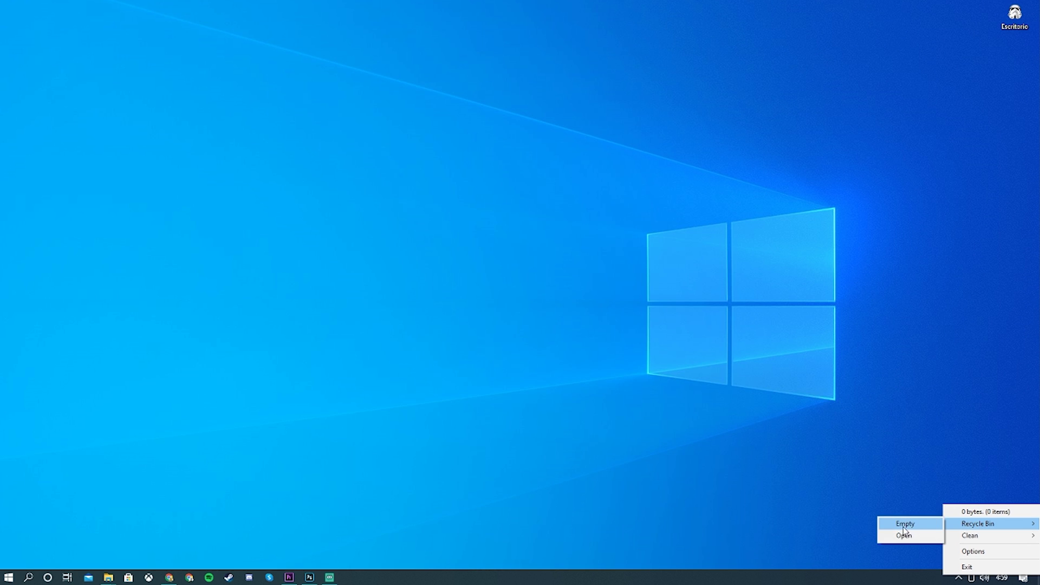
{"action": "left_click", "coordinate": [904, 537]}
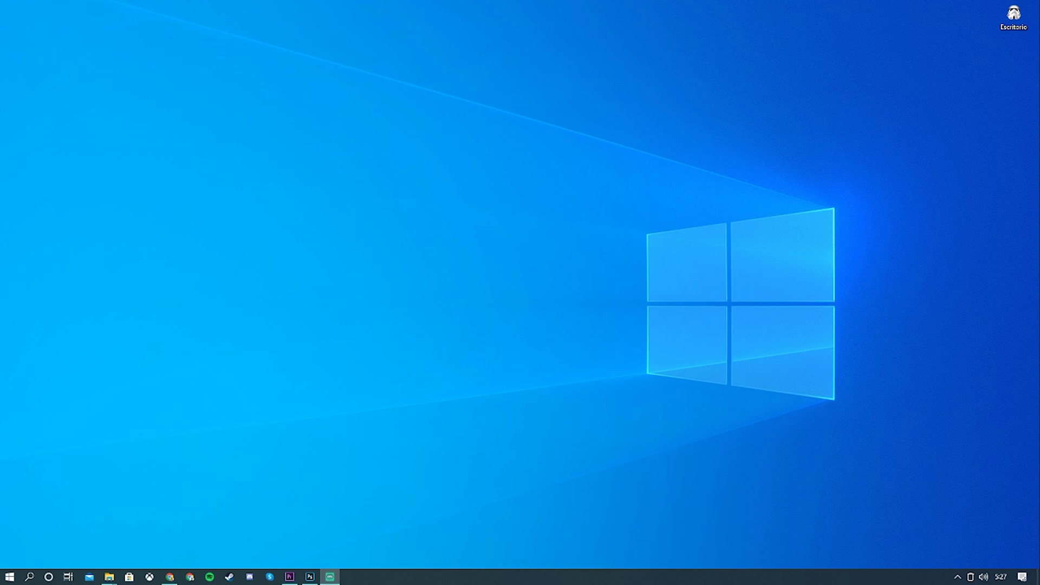
Step: Review T-Clock's Quicky Menus, Clock Text and Time Format options, including the advanced clock format, and leave the options
{"action": "left_click", "coordinate": [1002, 581]}
{"action": "left_click", "coordinate": [995, 581]}
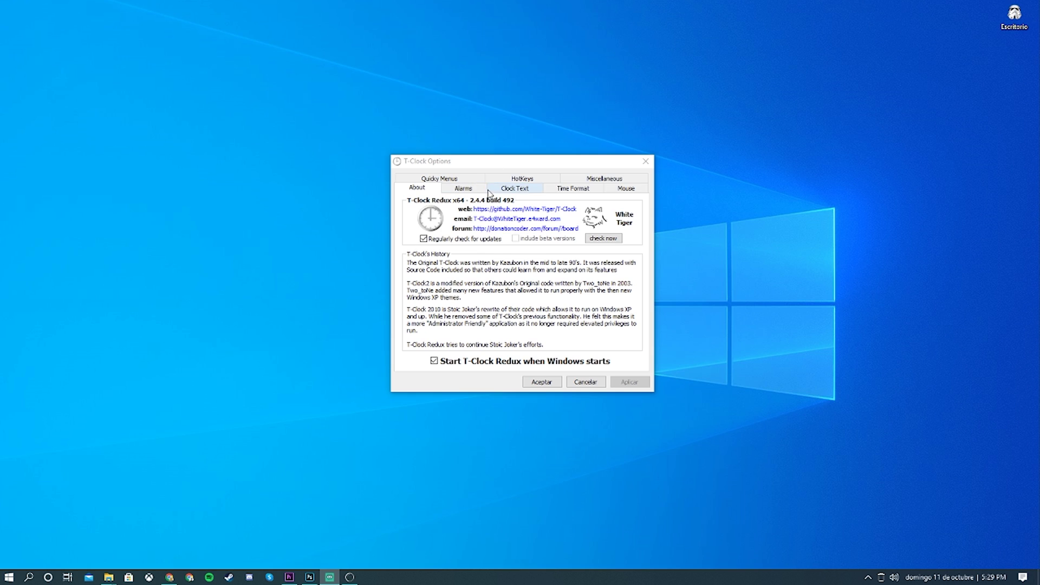
{"action": "left_click", "coordinate": [448, 178]}
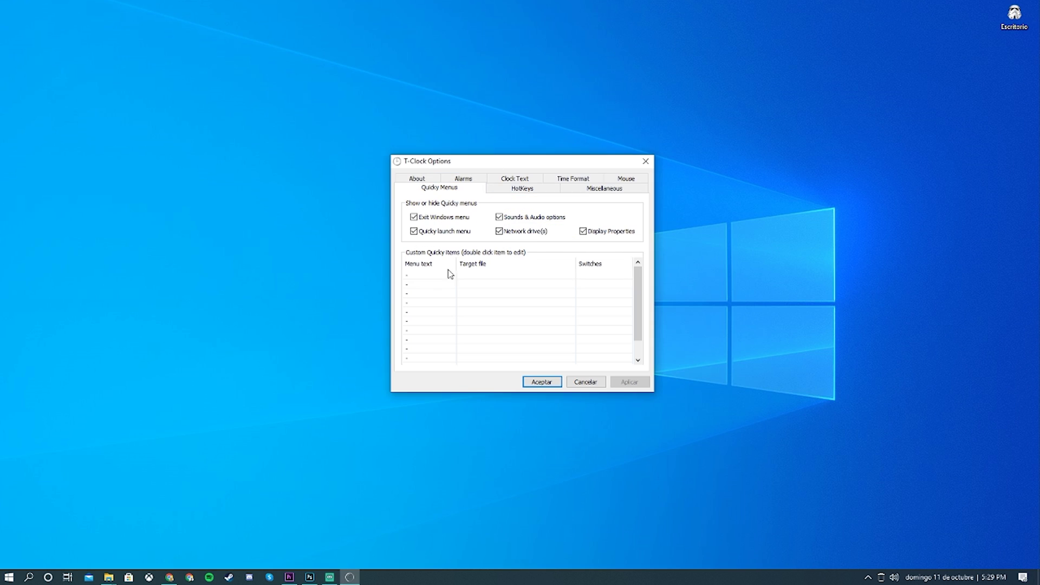
{"action": "left_click", "coordinate": [518, 180]}
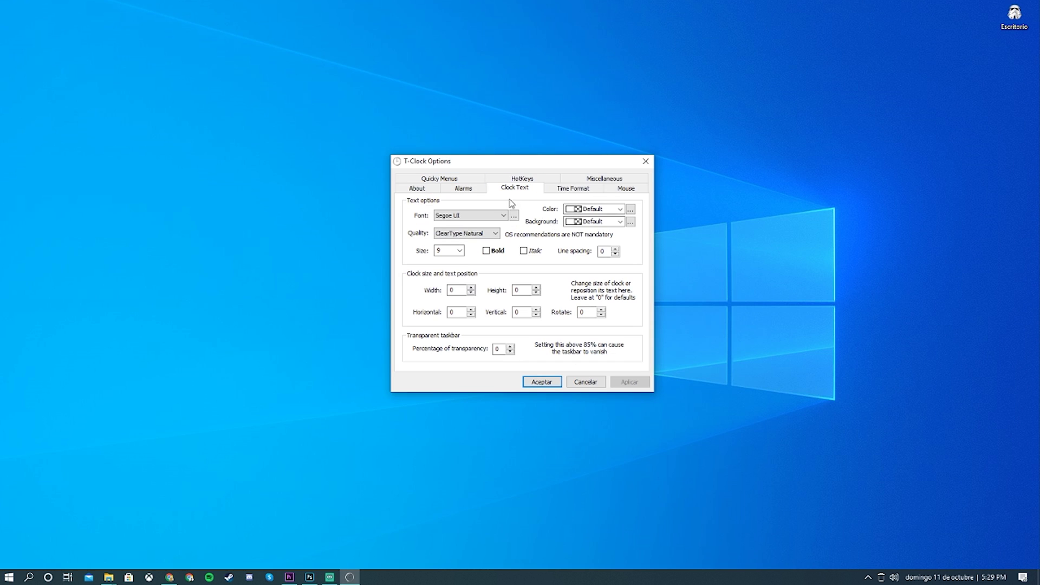
{"action": "left_click", "coordinate": [576, 189]}
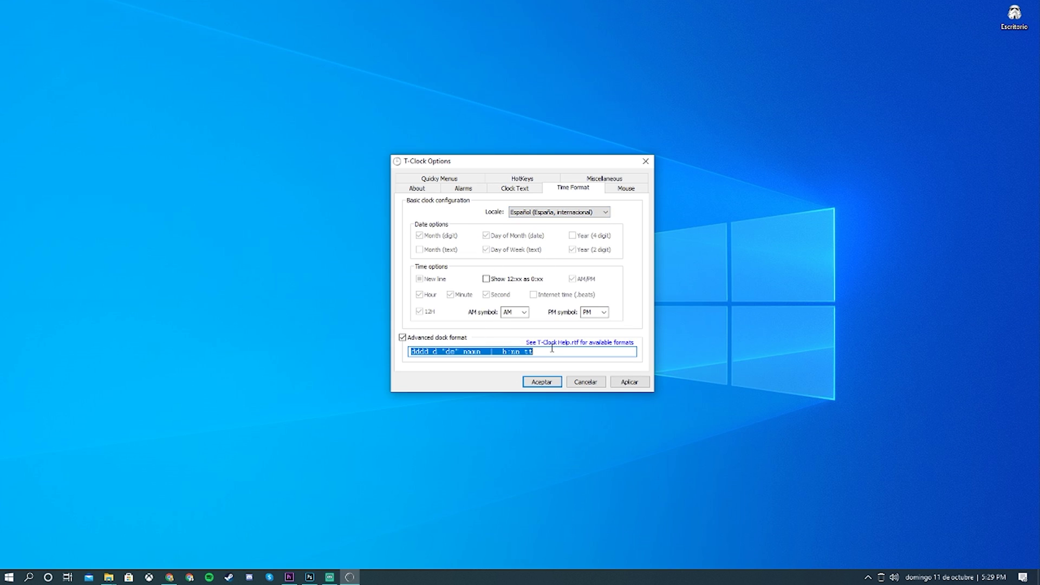
{"action": "key", "text": "Escape"}
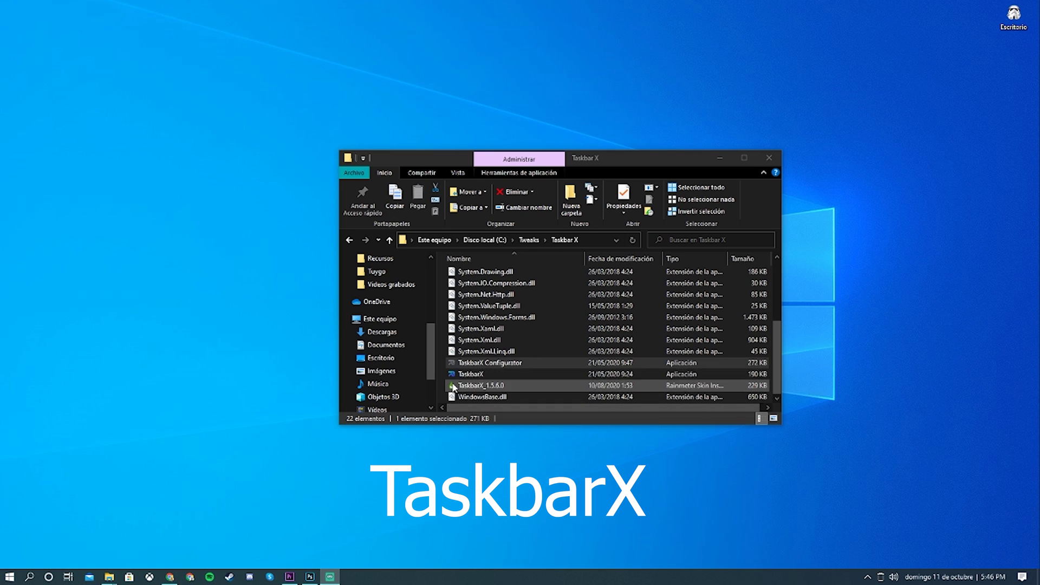
Step: Launch TaskbarX from the Taskbar X folder to centre the taskbar icons, and close Photoshop to try the re-centring
{"action": "double_click", "coordinate": [473, 374]}
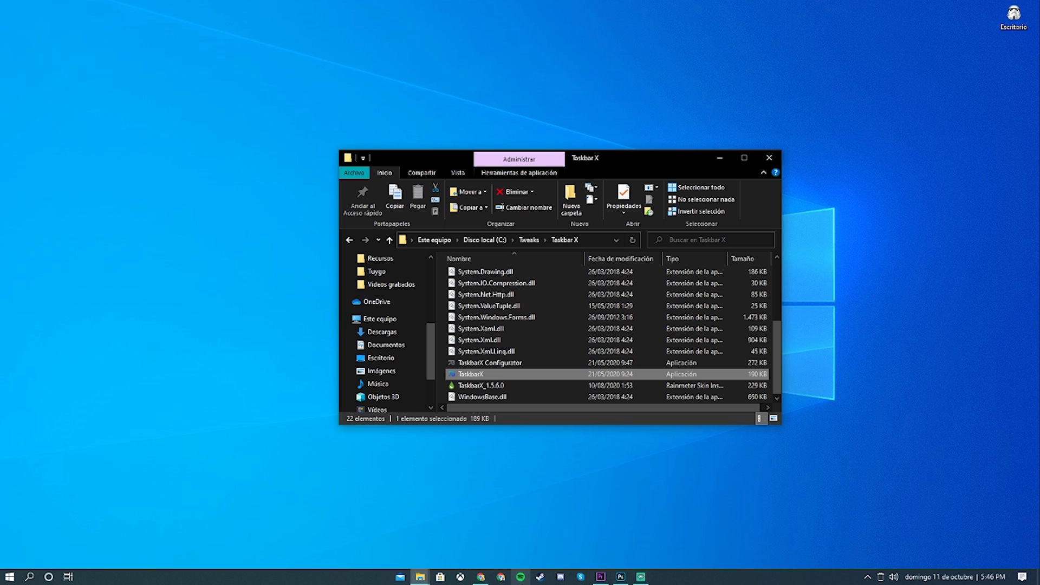
{"action": "right_click", "coordinate": [621, 579]}
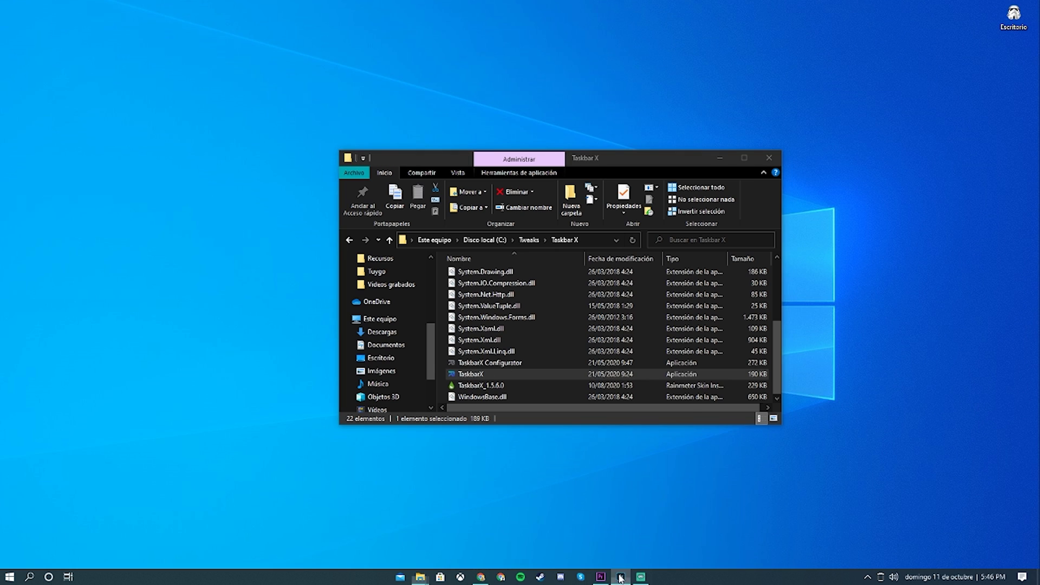
{"action": "left_click", "coordinate": [619, 558]}
{"action": "left_click", "coordinate": [535, 216]}
{"action": "mouse_move", "coordinate": [612, 578]}
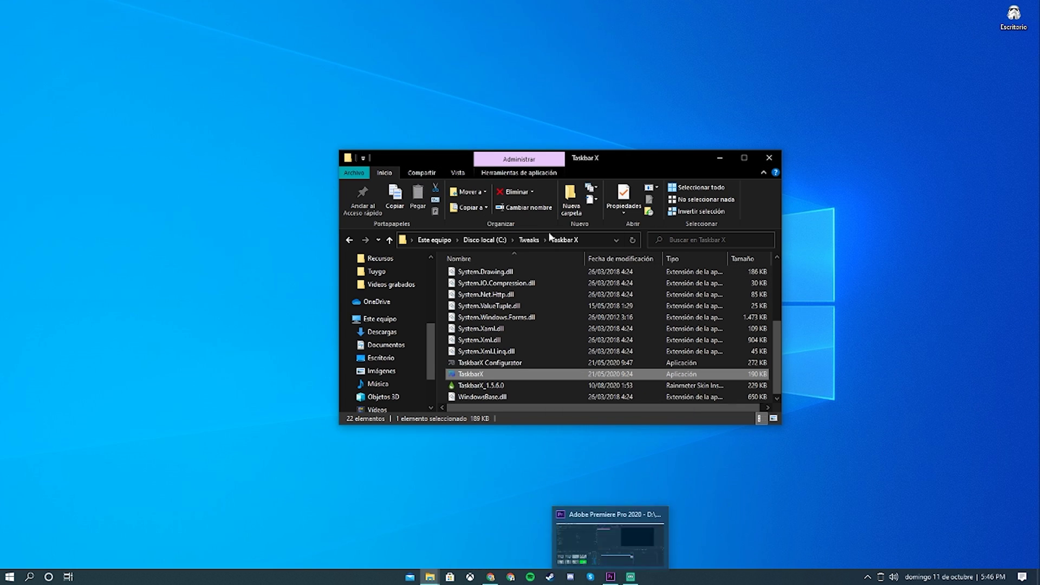
Step: Open TaskbarX Configurator and try out the taskbar styles, applying Transparent and selecting Blur
{"action": "left_click", "coordinate": [482, 351]}
{"action": "left_click", "coordinate": [481, 364]}
{"action": "double_click", "coordinate": [482, 364]}
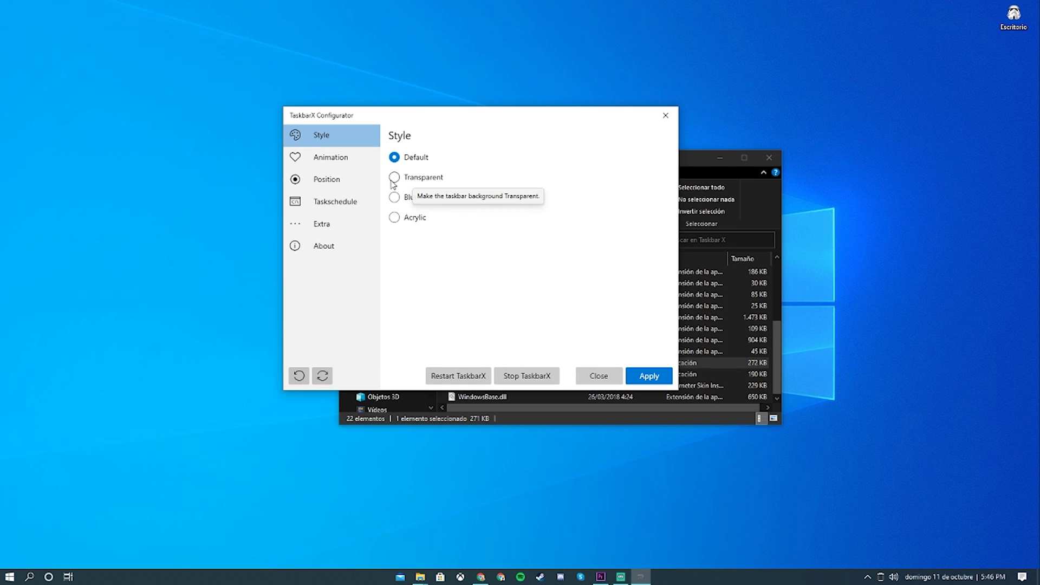
{"action": "left_click", "coordinate": [416, 181]}
{"action": "left_click", "coordinate": [646, 378]}
{"action": "left_click", "coordinate": [395, 197]}
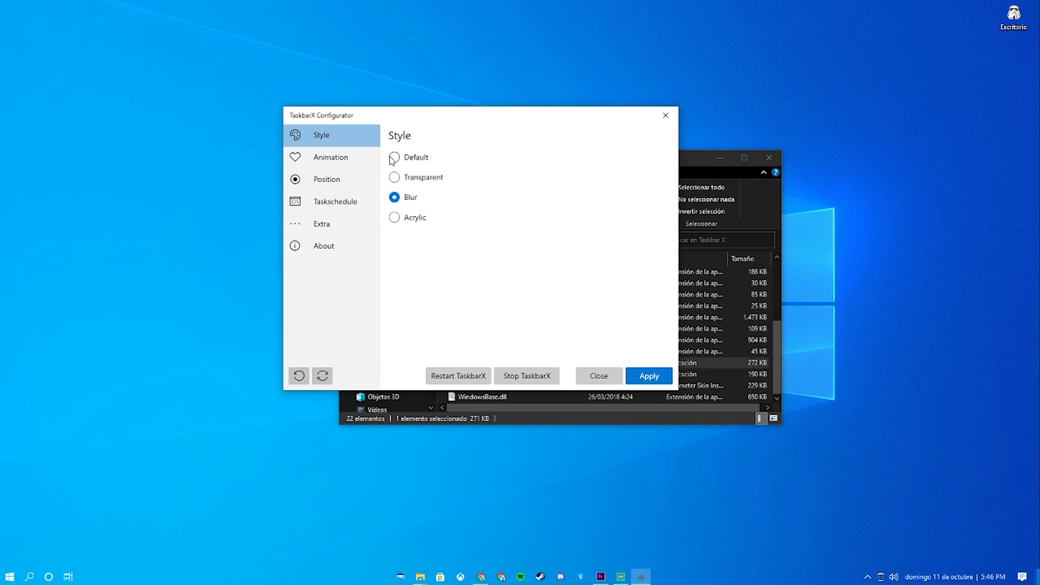
{"action": "left_click", "coordinate": [648, 378]}
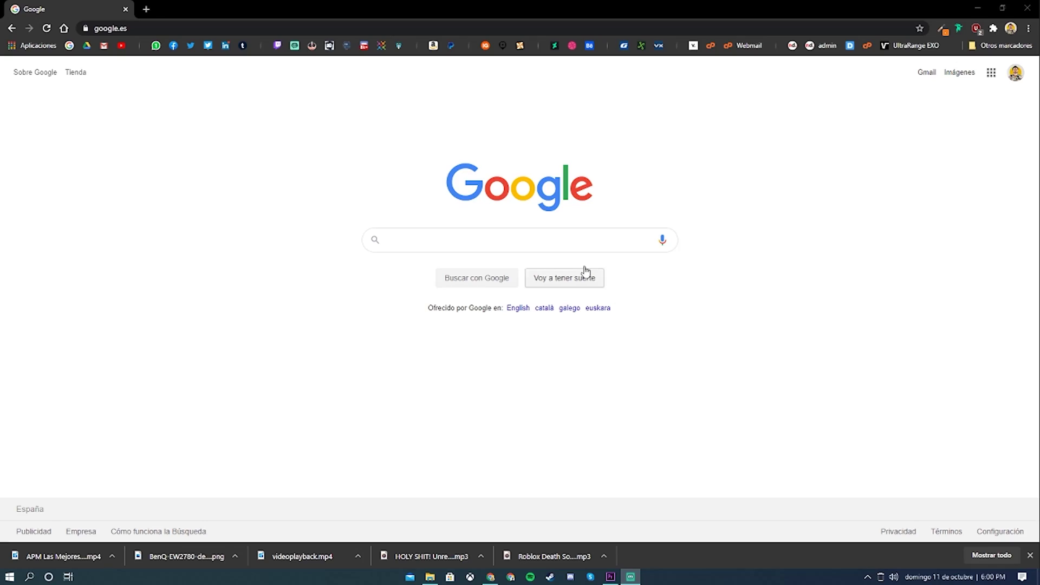
Step: In Chrome, search Google for "fondos de pantalla increibles" and show the image results
{"action": "left_click", "coordinate": [609, 237]}
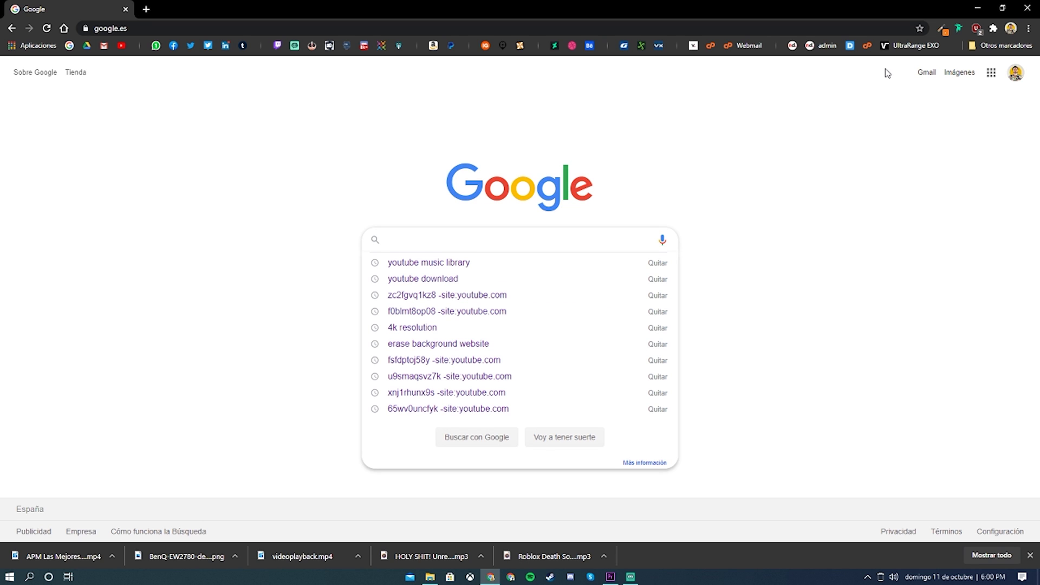
{"action": "type", "text": "fondos de pantal"}
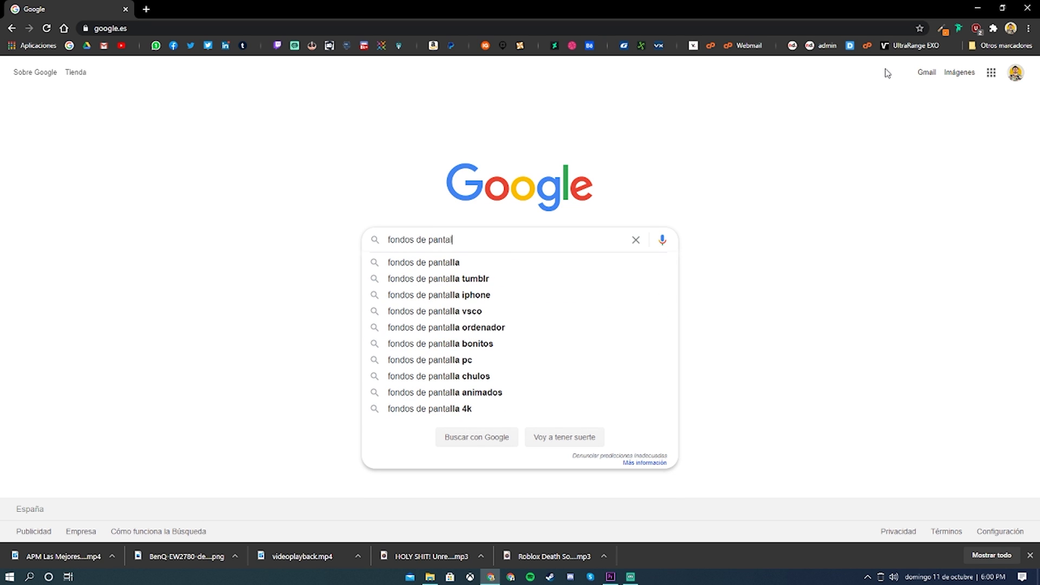
{"action": "type", "text": "la increibles"}
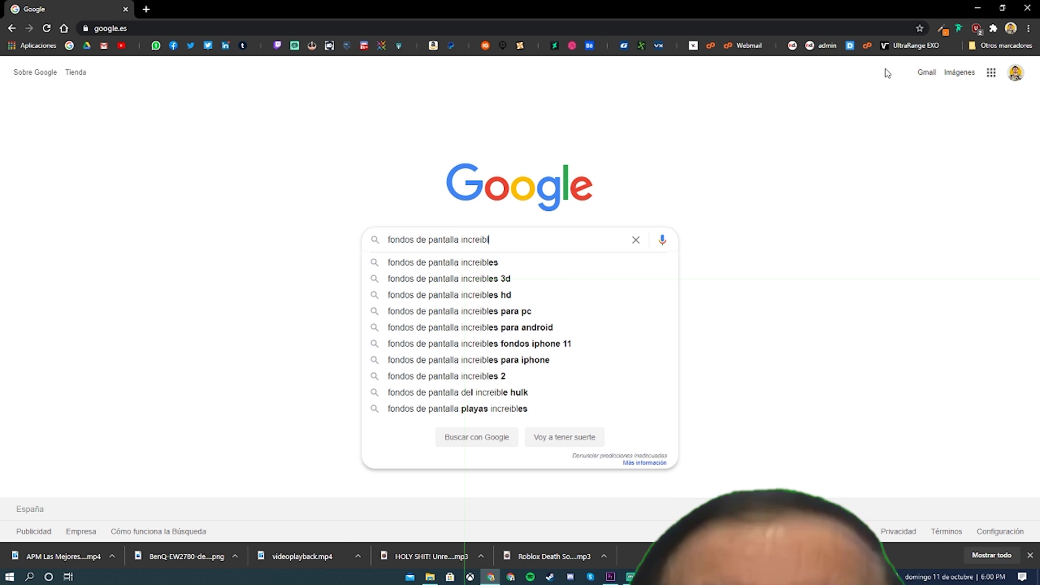
{"action": "key", "text": "Return"}
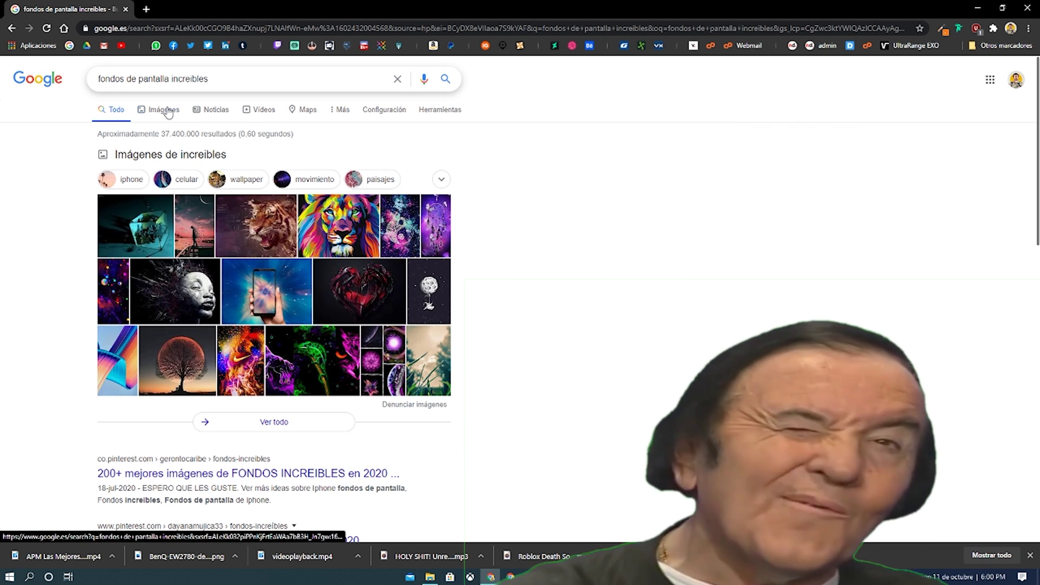
{"action": "left_click", "coordinate": [163, 110]}
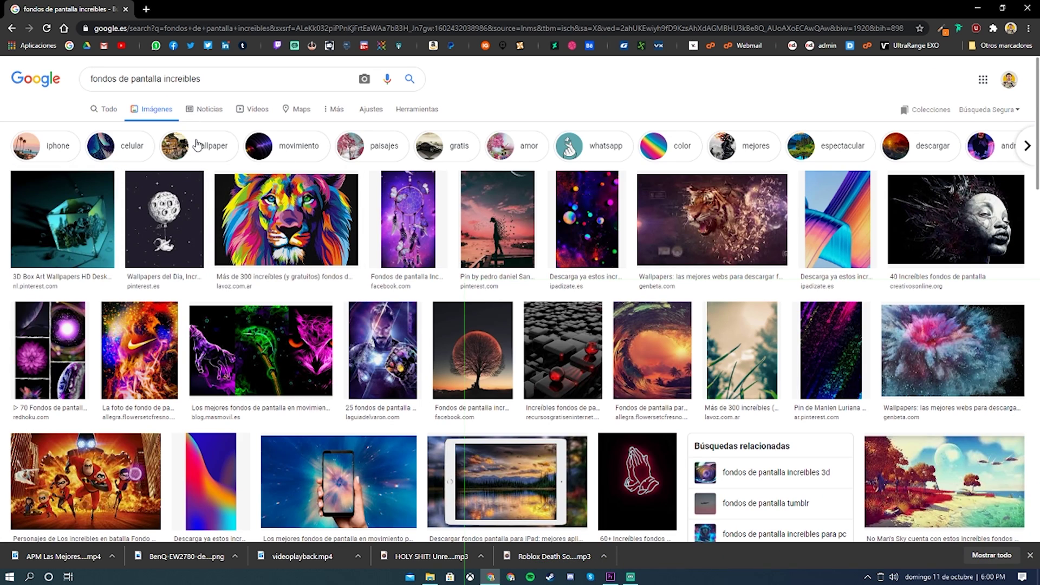
Step: Browse the wallpaper image results, previewing the colourful lion and several abstract backgrounds
{"action": "left_click", "coordinate": [286, 225]}
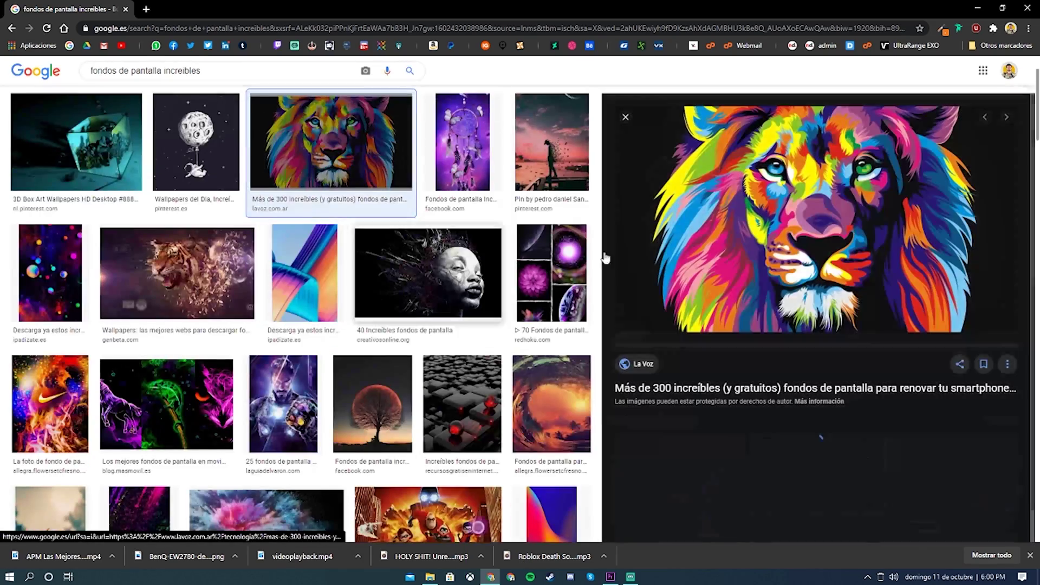
{"action": "scroll", "coordinate": [459, 349], "scroll_direction": "down", "scroll_amount": 3}
{"action": "scroll", "coordinate": [459, 350], "scroll_direction": "down", "scroll_amount": 10}
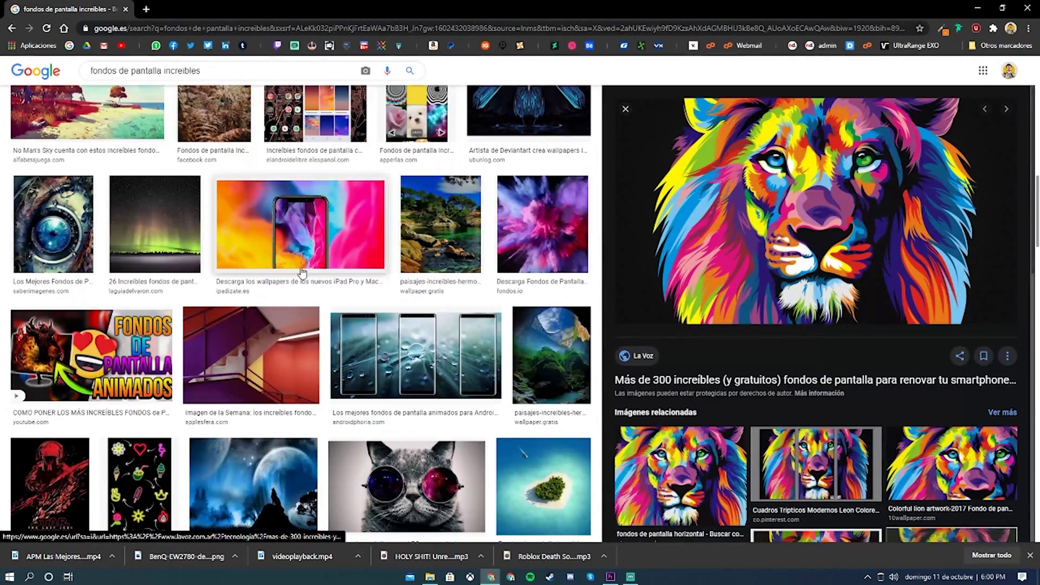
{"action": "left_click", "coordinate": [303, 254]}
{"action": "left_click", "coordinate": [679, 447]}
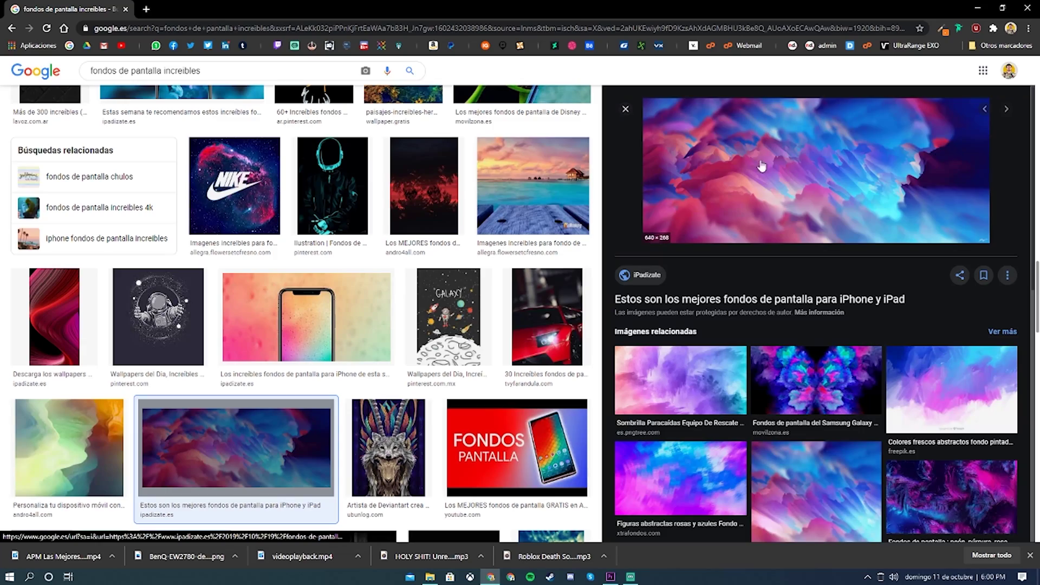
{"action": "scroll", "coordinate": [761, 167], "scroll_direction": "down", "scroll_amount": 2}
{"action": "left_click", "coordinate": [680, 368]}
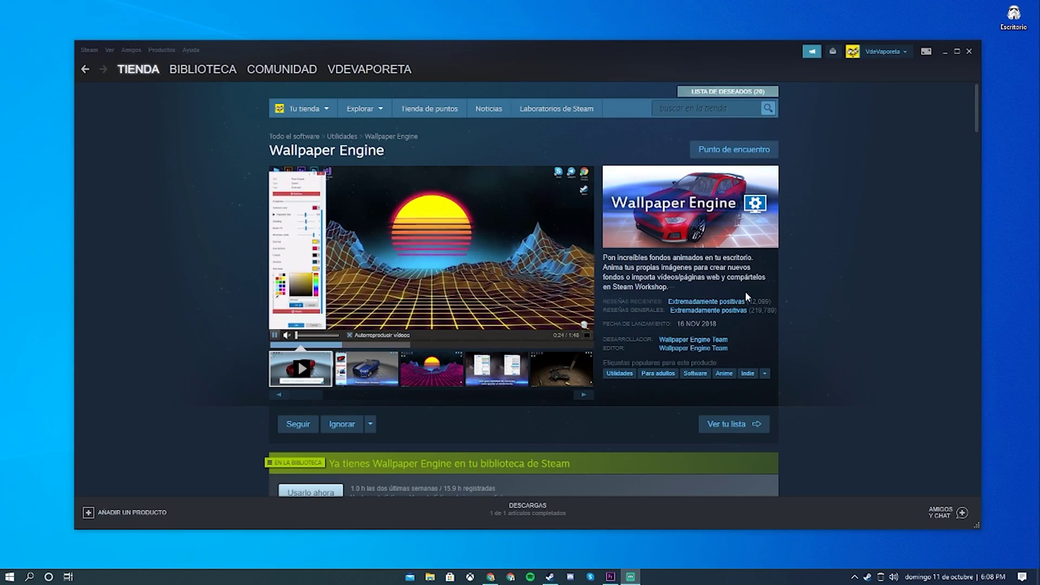
Step: Examine the Wallpaper Engine store page in Steam, including its purchase price
{"action": "scroll", "coordinate": [413, 330], "scroll_direction": "down", "scroll_amount": 7}
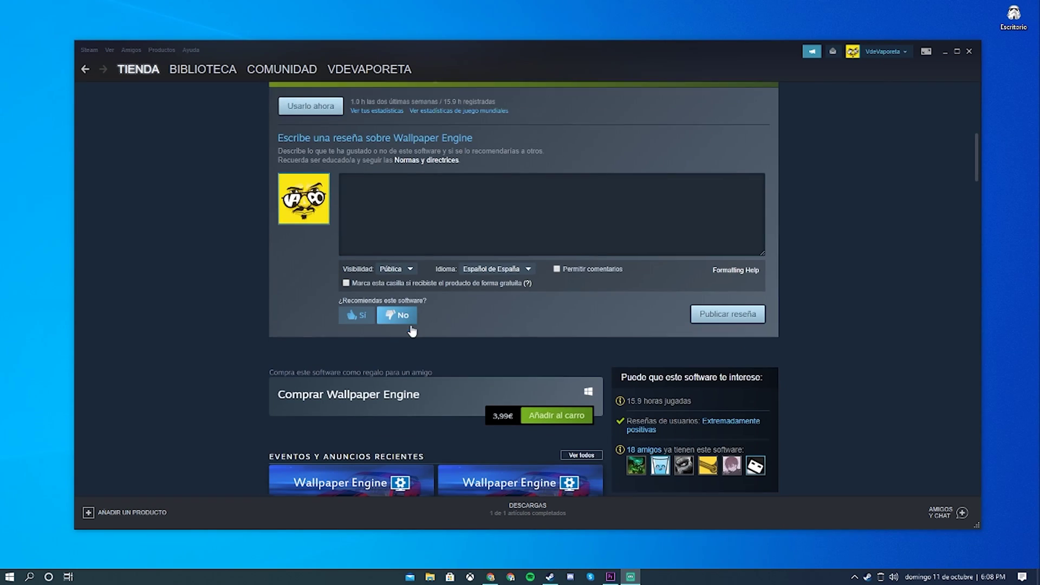
{"action": "scroll", "coordinate": [413, 330], "scroll_direction": "down", "scroll_amount": 1}
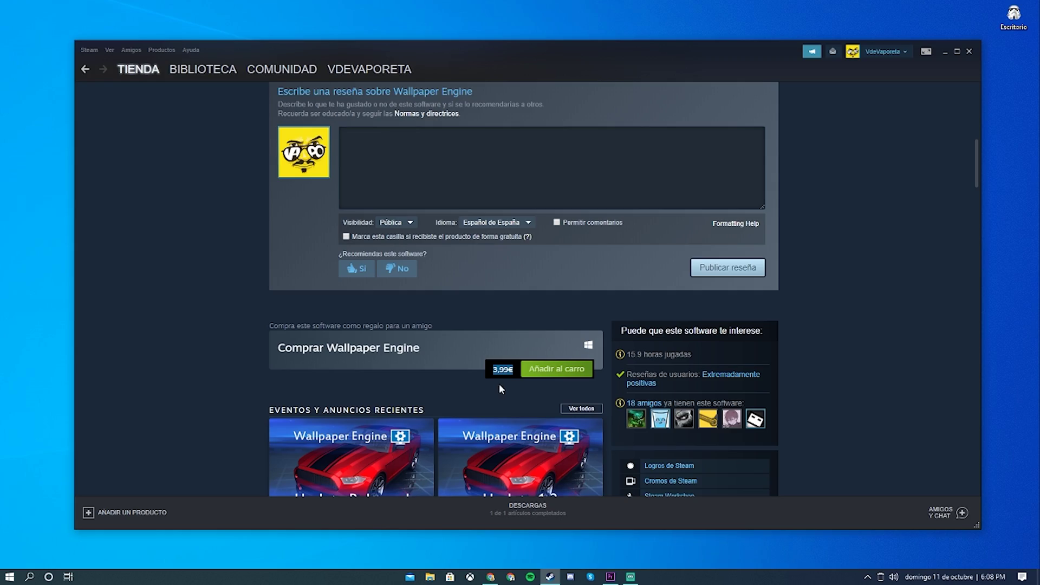
{"action": "scroll", "coordinate": [499, 385], "scroll_direction": "down", "scroll_amount": 1}
{"action": "scroll", "coordinate": [738, 170], "scroll_direction": "up", "scroll_amount": 5}
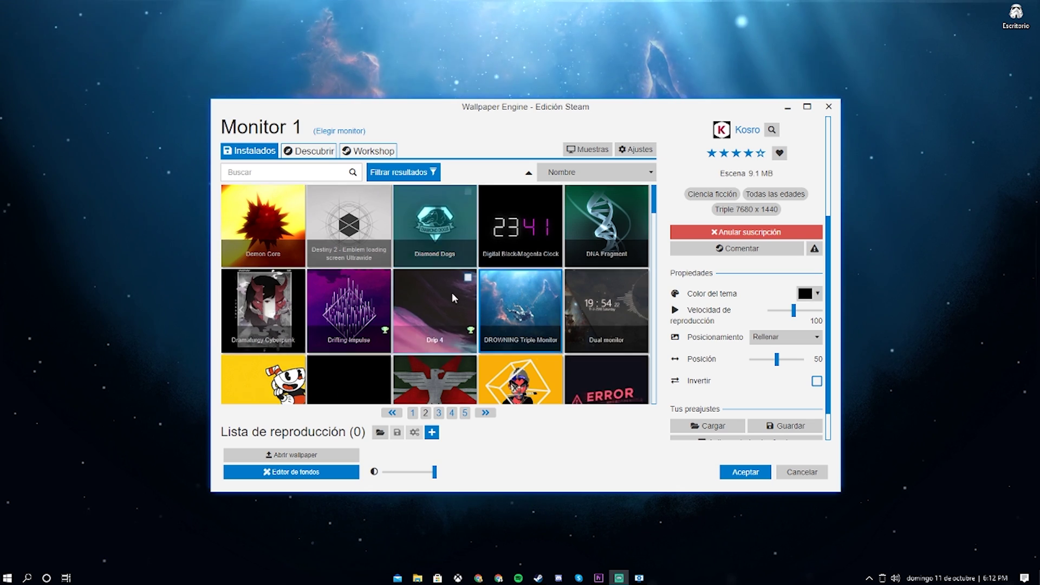
Step: Browse the installed wallpapers and the Descubrir recommendations in Wallpaper Engine, moving its window aside to uncover the desktop
{"action": "scroll", "coordinate": [433, 336], "scroll_direction": "down", "scroll_amount": 6}
{"action": "scroll", "coordinate": [343, 271], "scroll_direction": "up", "scroll_amount": 6}
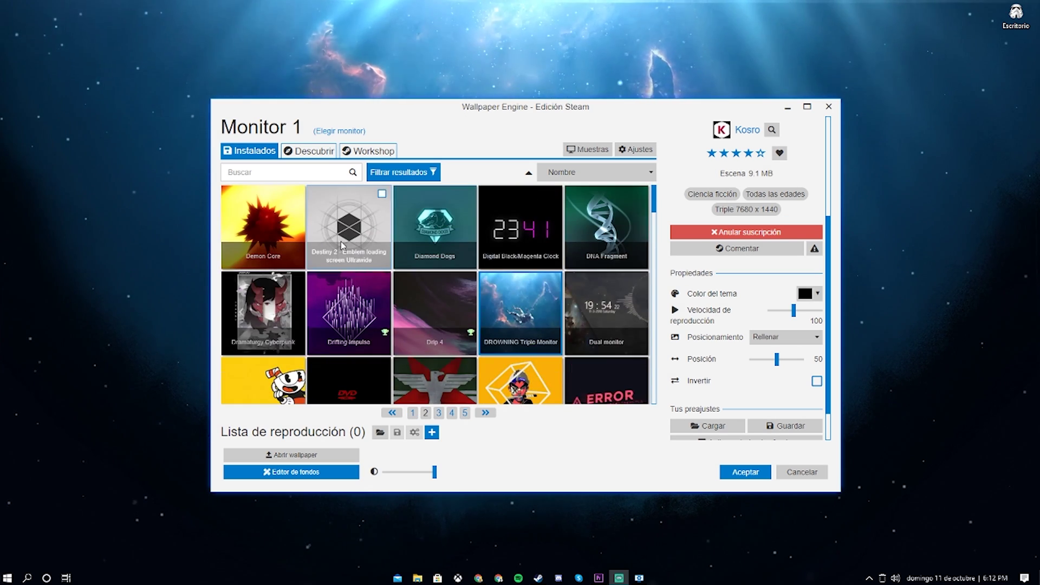
{"action": "left_click", "coordinate": [295, 151]}
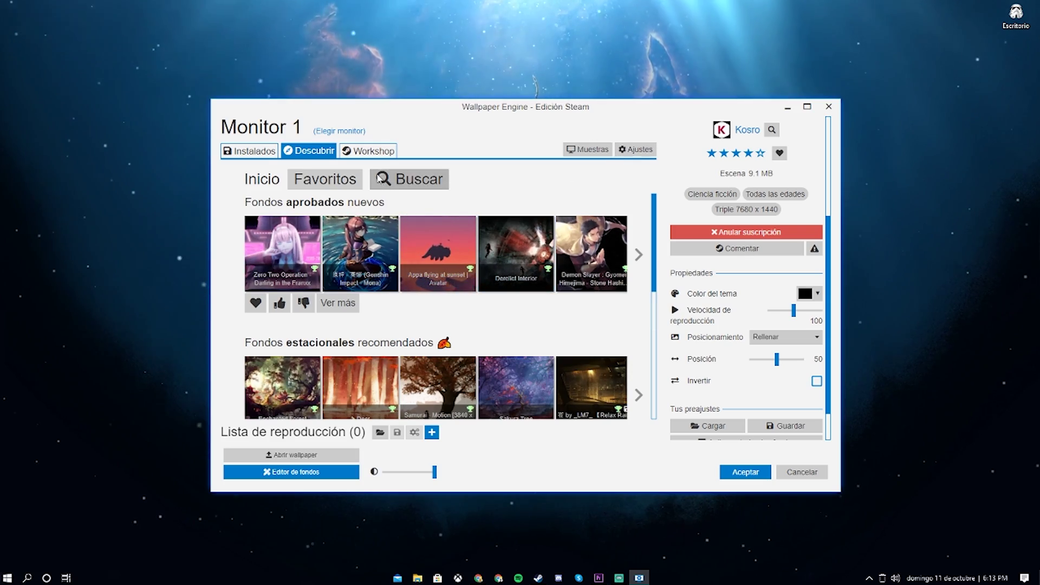
{"action": "left_click_drag", "start_coordinate": [498, 108], "coordinate": [903, 108]}
{"action": "scroll", "coordinate": [806, 331], "scroll_direction": "down", "scroll_amount": 3}
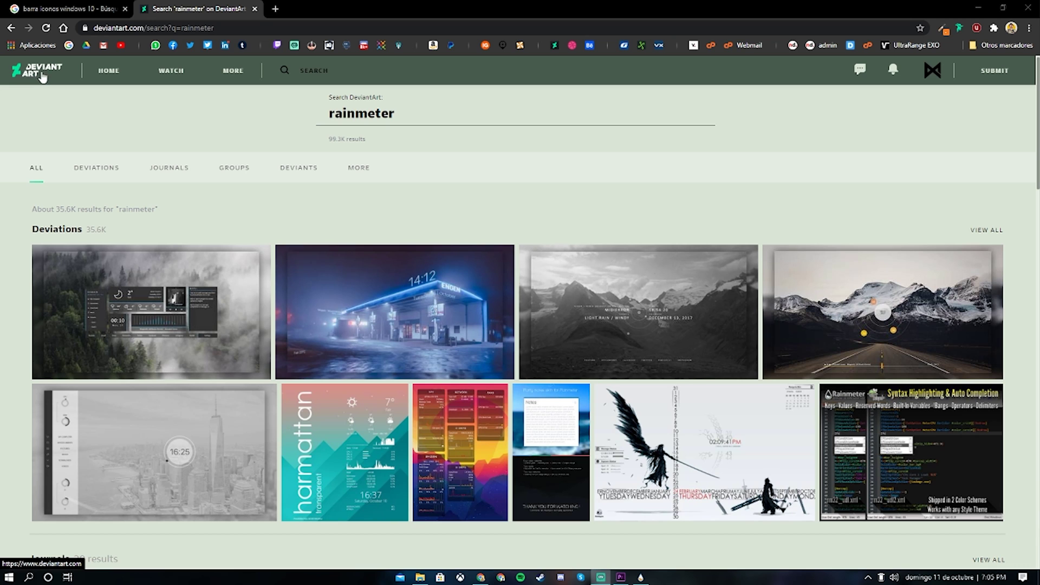
Step: Browse the DeviantArt search results for "rainmeter", looking through the deviations, journals, groups and desktop skins
{"action": "left_click", "coordinate": [469, 106]}
{"action": "scroll", "coordinate": [325, 295], "scroll_direction": "down", "scroll_amount": 5}
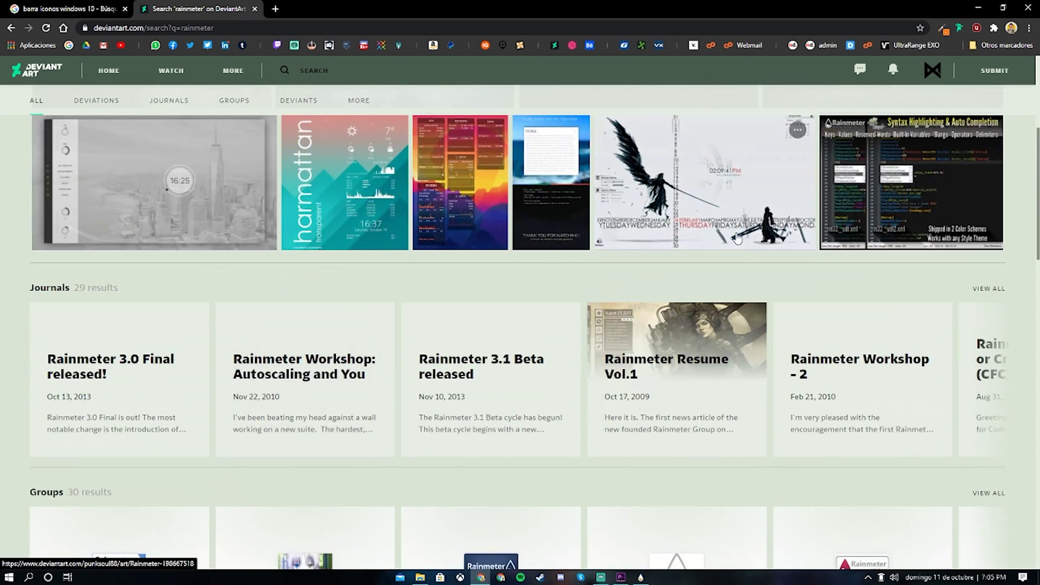
{"action": "scroll", "coordinate": [759, 271], "scroll_direction": "down", "scroll_amount": 6}
{"action": "scroll", "coordinate": [379, 314], "scroll_direction": "down", "scroll_amount": 10}
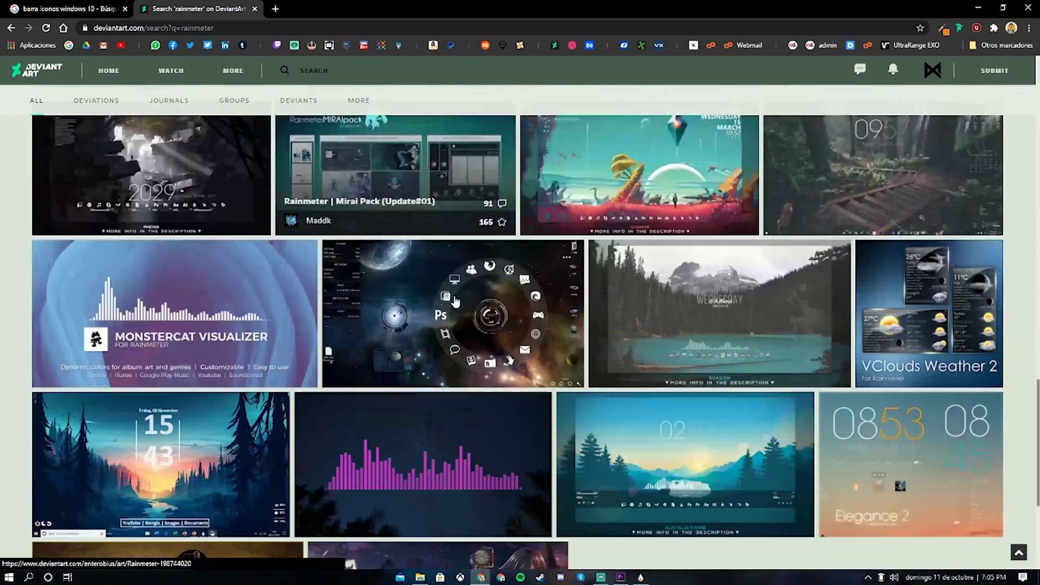
{"action": "scroll", "coordinate": [455, 302], "scroll_direction": "up", "scroll_amount": 1}
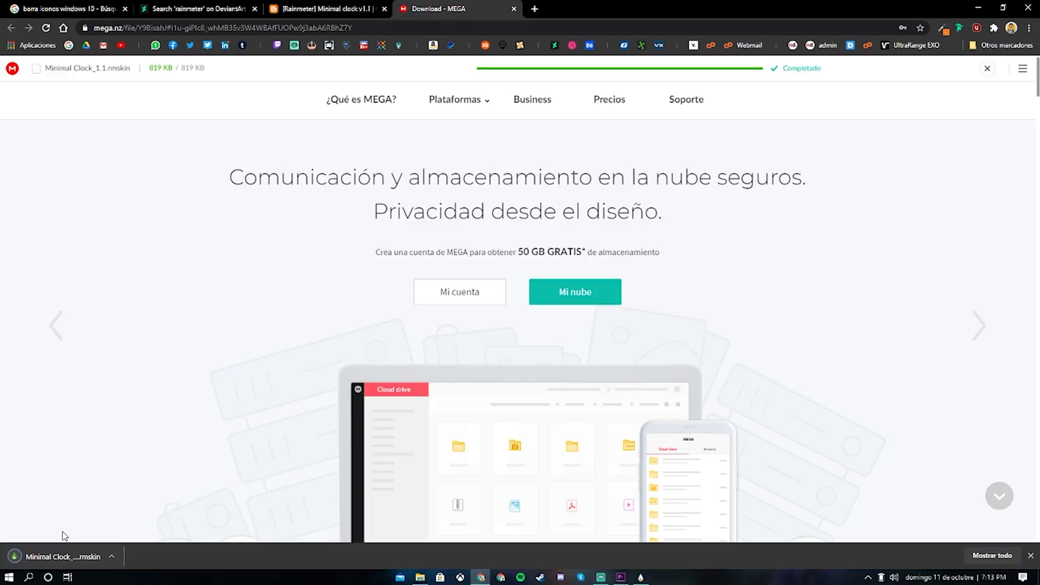
Step: Open the downloaded Minimal Clock_1.1.rmskin file and place the clock widget in the centre of the desktop
{"action": "left_click", "coordinate": [69, 559]}
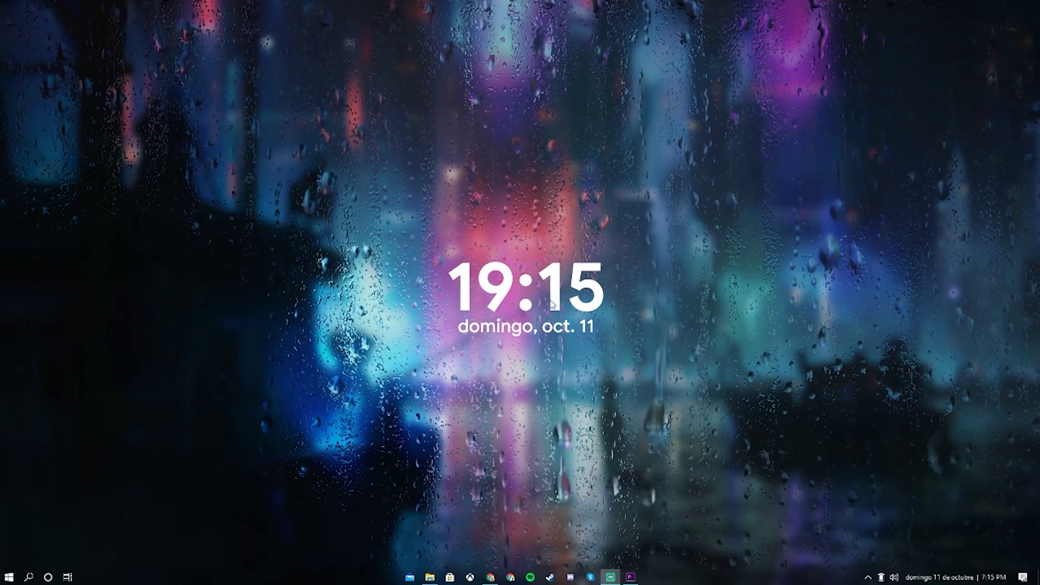
{"action": "left_click_drag", "start_coordinate": [552, 305], "coordinate": [530, 287]}
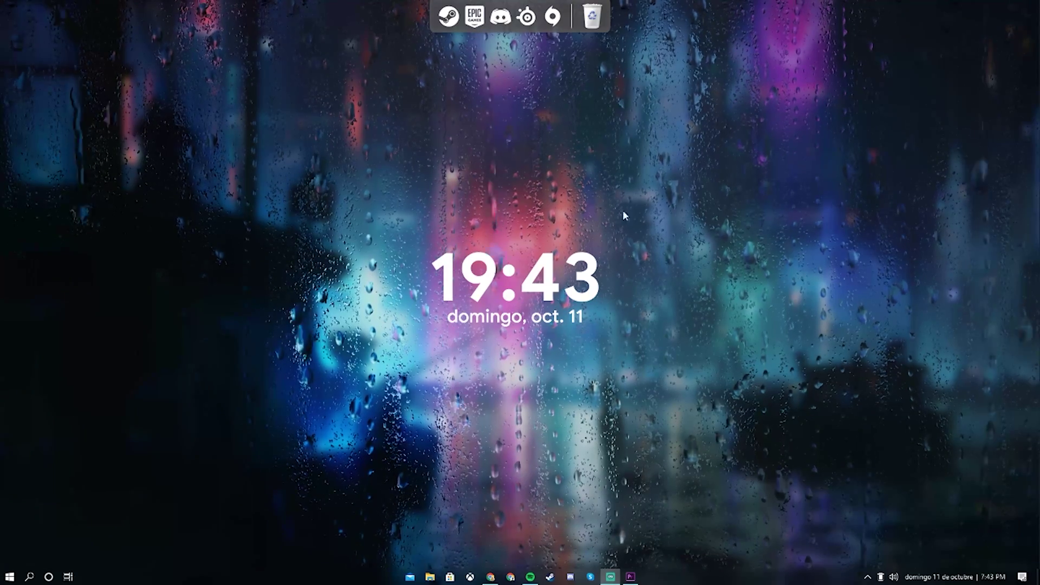
Step: Remove the Recycle Bin from the dock, leaving only the game and app launchers
{"action": "left_click_drag", "start_coordinate": [592, 16], "coordinate": [612, 130]}
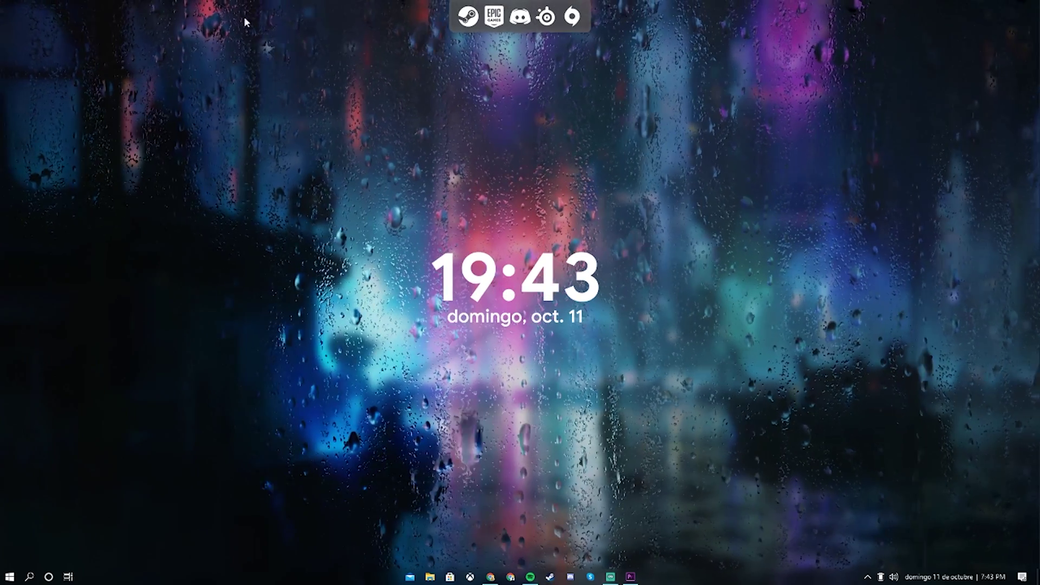
{"action": "right_click", "coordinate": [452, 18]}
{"action": "key", "text": "Escape"}
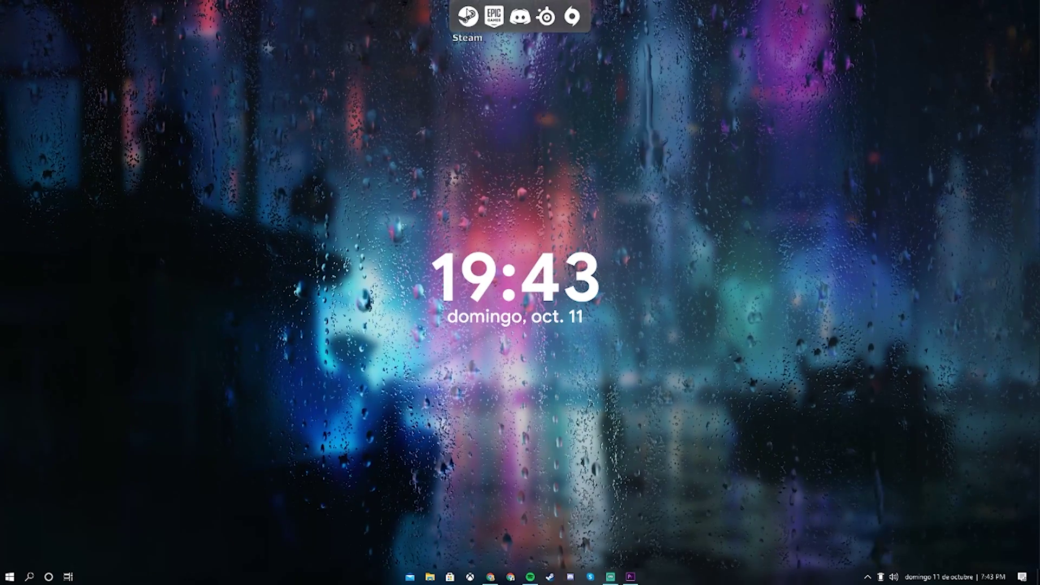
Step: In the dock options, try the Abajo and Izquierda screen positions and return the dock to Arriba
{"action": "right_click", "coordinate": [468, 17]}
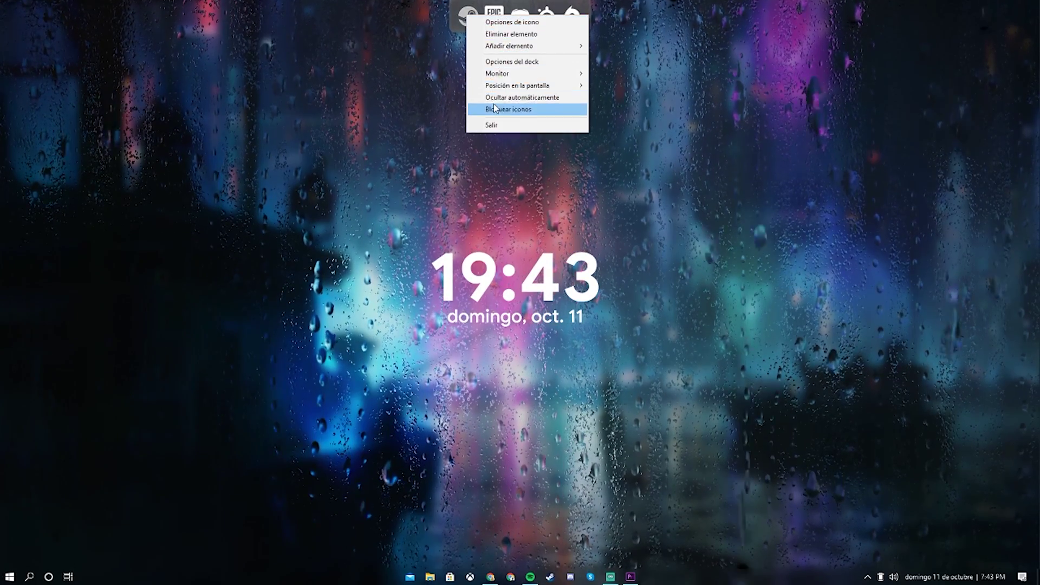
{"action": "left_click", "coordinate": [512, 61]}
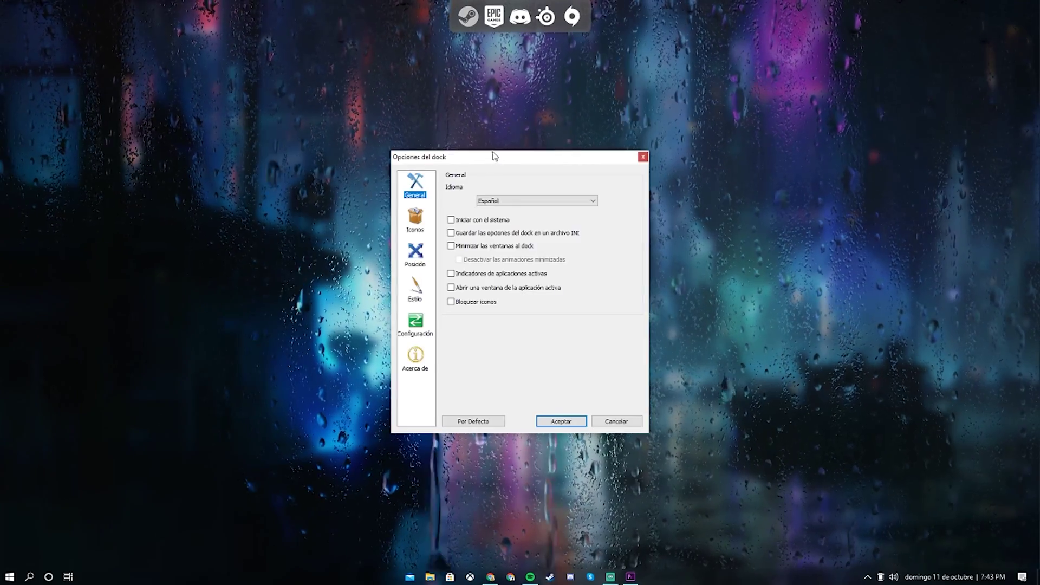
{"action": "left_click_drag", "start_coordinate": [541, 157], "coordinate": [781, 129]}
{"action": "left_click", "coordinate": [664, 229]}
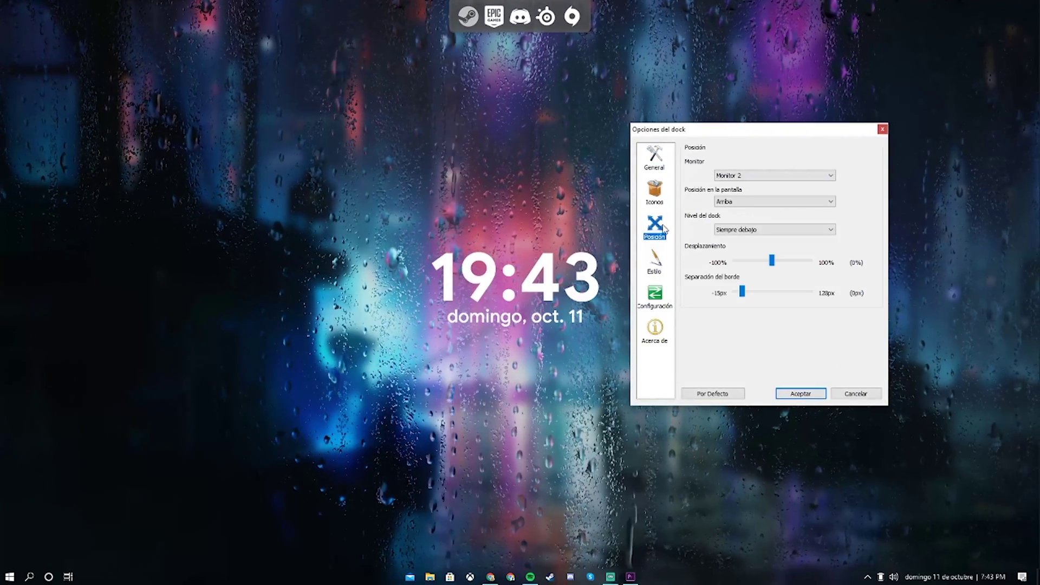
{"action": "left_click", "coordinate": [731, 201]}
{"action": "left_click", "coordinate": [726, 218]}
{"action": "left_click", "coordinate": [736, 203]}
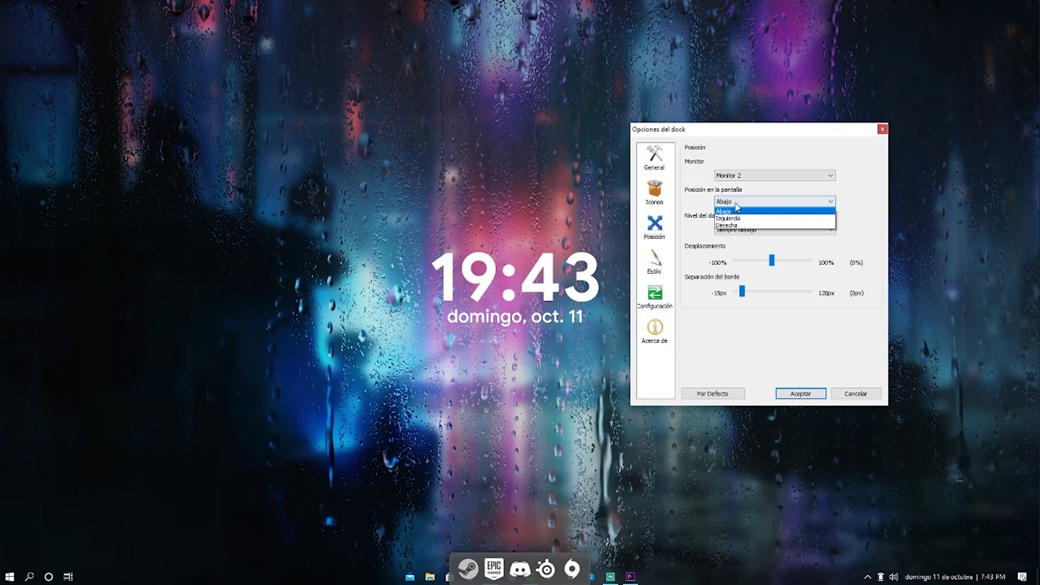
{"action": "left_click", "coordinate": [731, 202]}
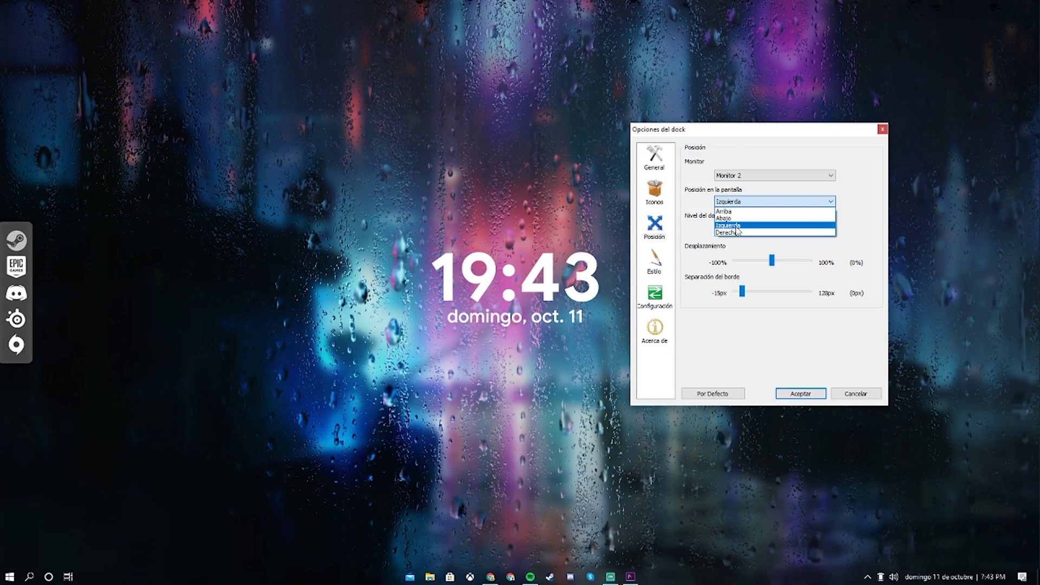
{"action": "left_click", "coordinate": [737, 212]}
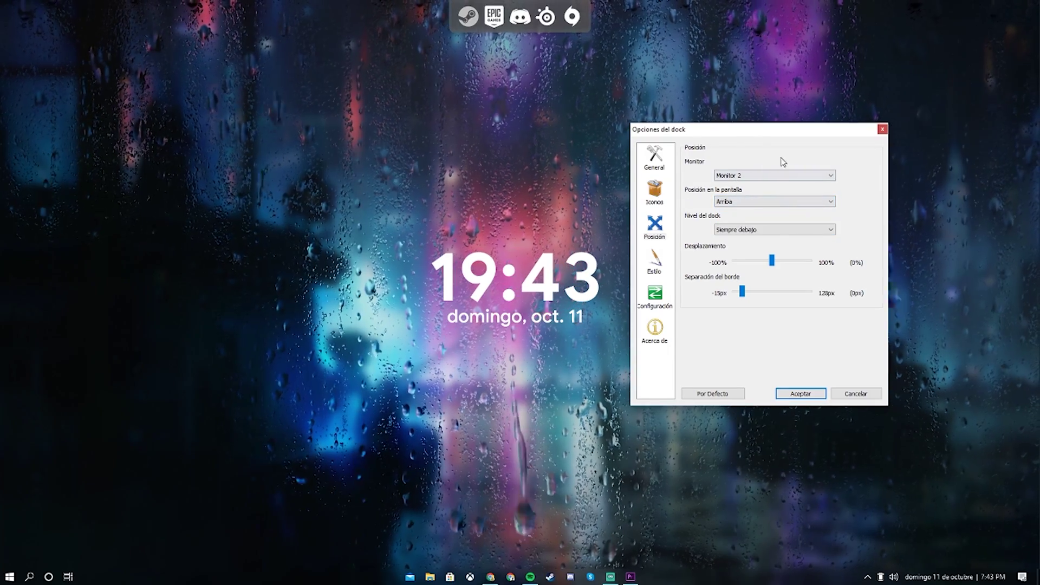
Step: Try the Alta calidad (lento) icon quality, view the dock's style settings, and dismiss the dock options
{"action": "left_click", "coordinate": [656, 197]}
{"action": "left_click", "coordinate": [757, 176]}
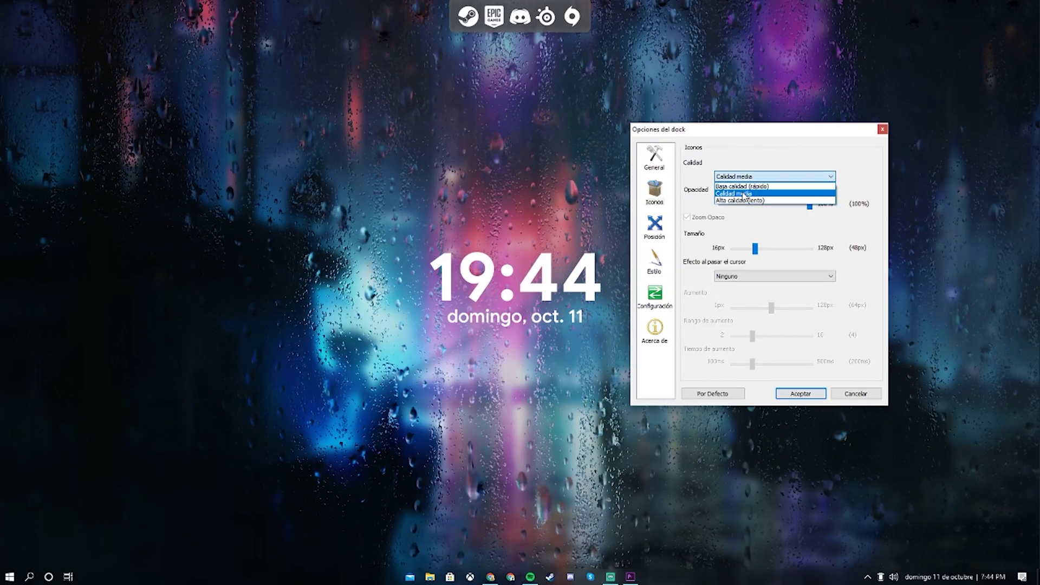
{"action": "left_click", "coordinate": [740, 201]}
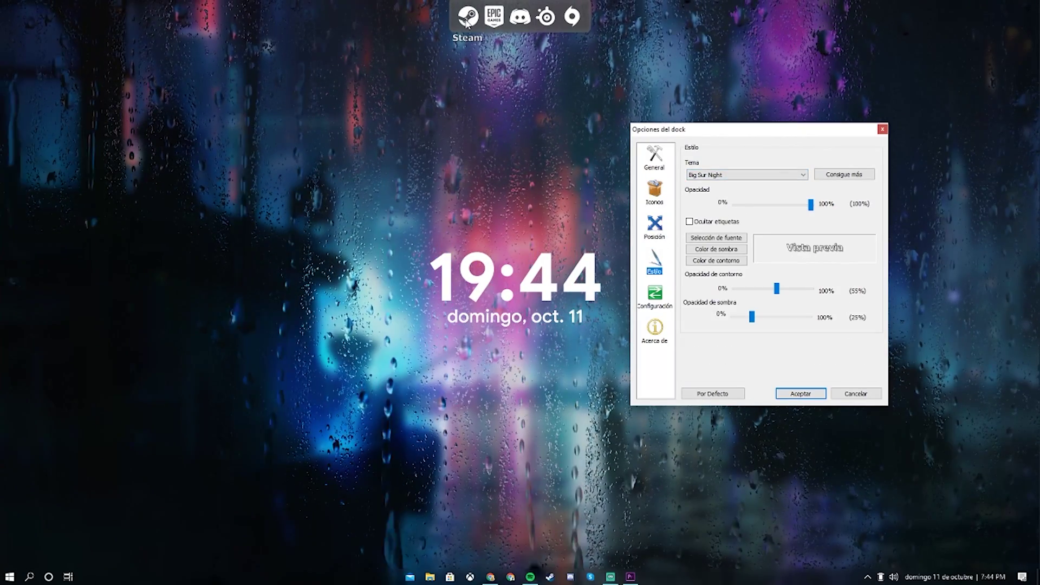
{"action": "key", "text": "Escape"}
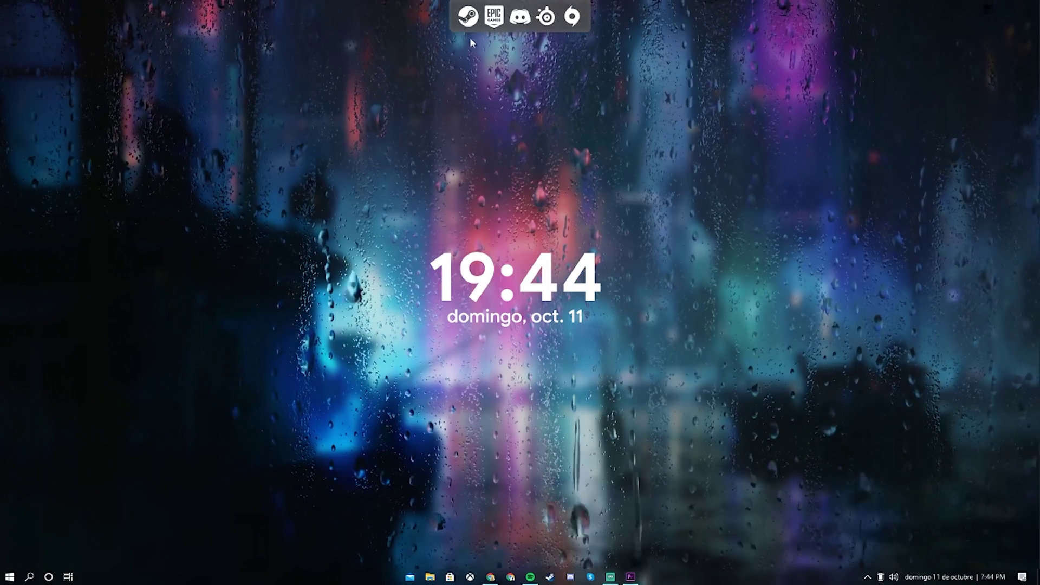
Step: Examine the icon options of the dock's Steam item, browsing the available replacement icons
{"action": "right_click", "coordinate": [468, 17]}
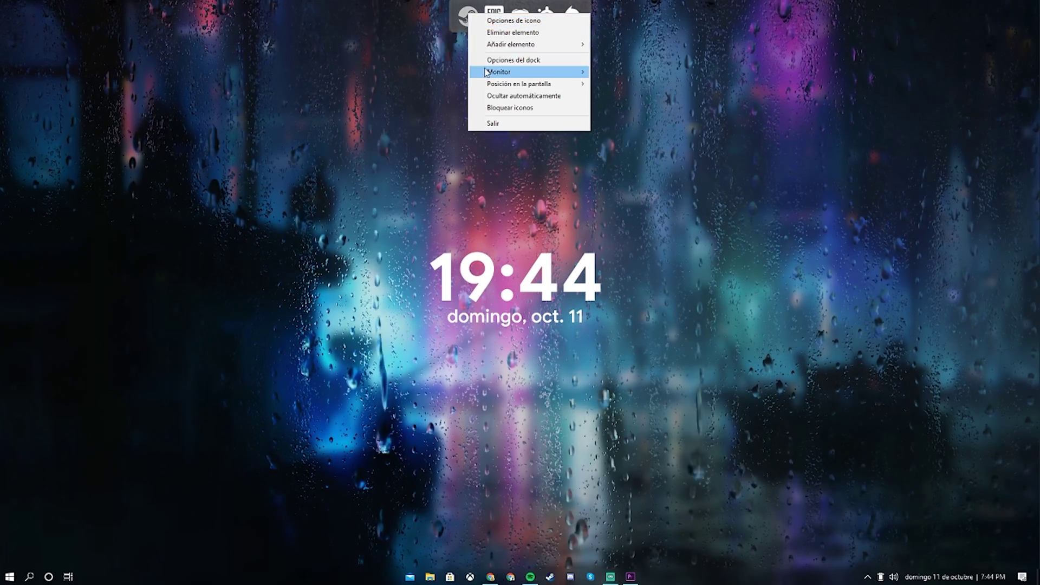
{"action": "left_click", "coordinate": [507, 21]}
{"action": "scroll", "coordinate": [551, 226], "scroll_direction": "down", "scroll_amount": 5}
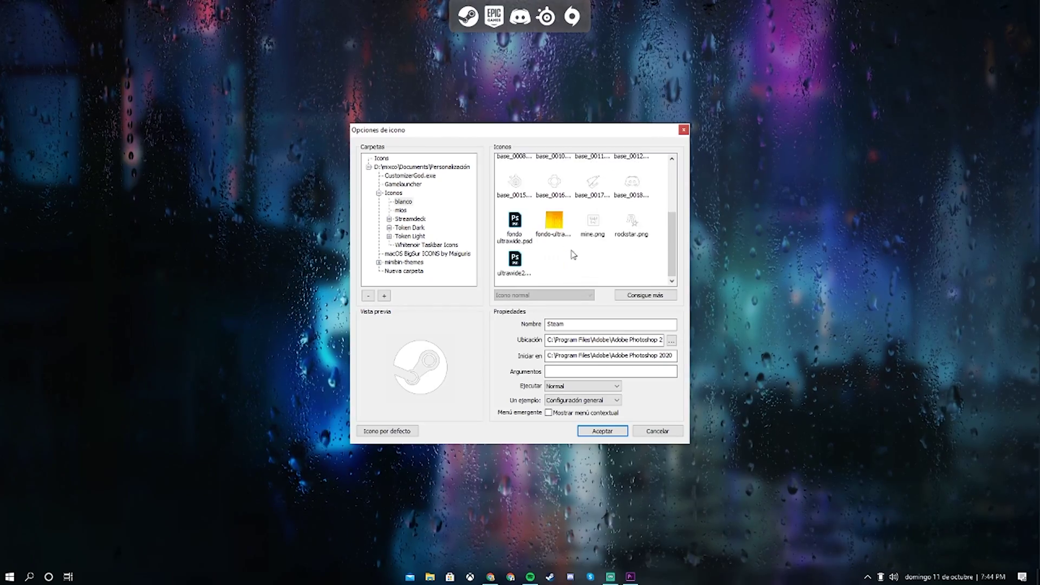
{"action": "scroll", "coordinate": [521, 202], "scroll_direction": "up", "scroll_amount": 5}
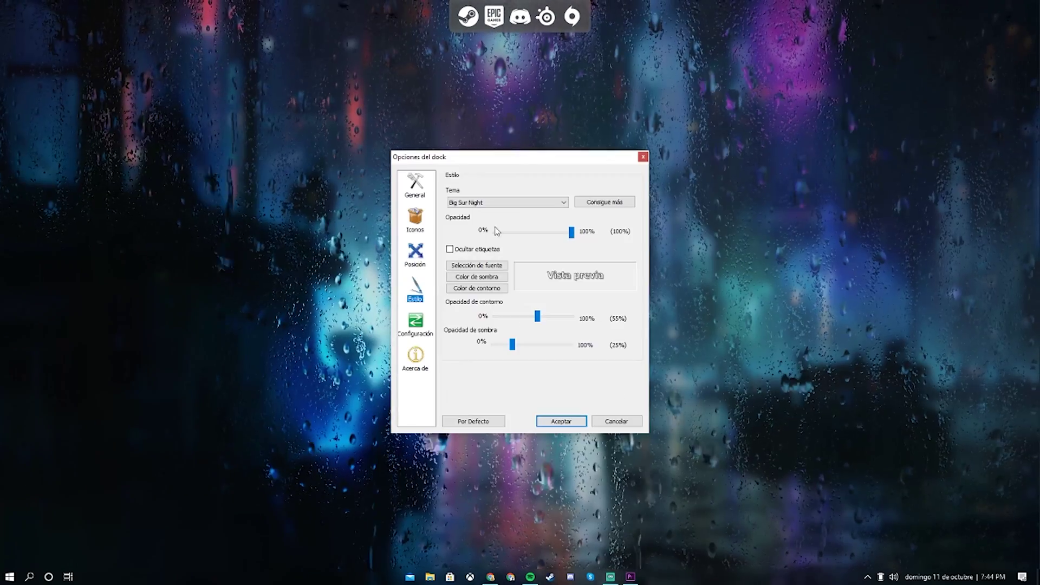
Step: Set the dock's theme to ProtoSea with 0% opacity and accept the style changes
{"action": "left_click", "coordinate": [550, 202]}
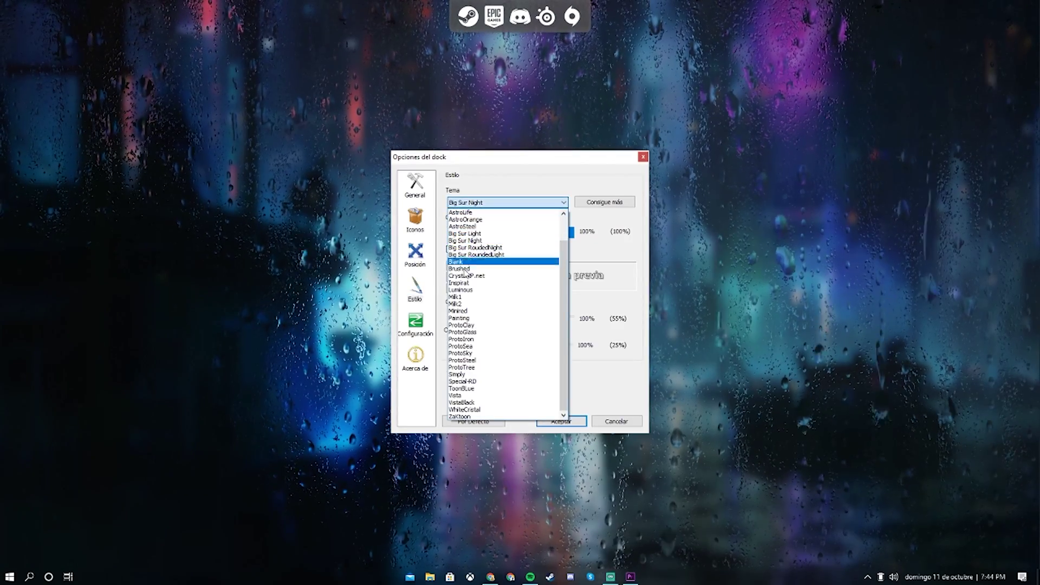
{"action": "left_click", "coordinate": [472, 290]}
{"action": "scroll", "coordinate": [515, 206], "scroll_direction": "down", "scroll_amount": 1}
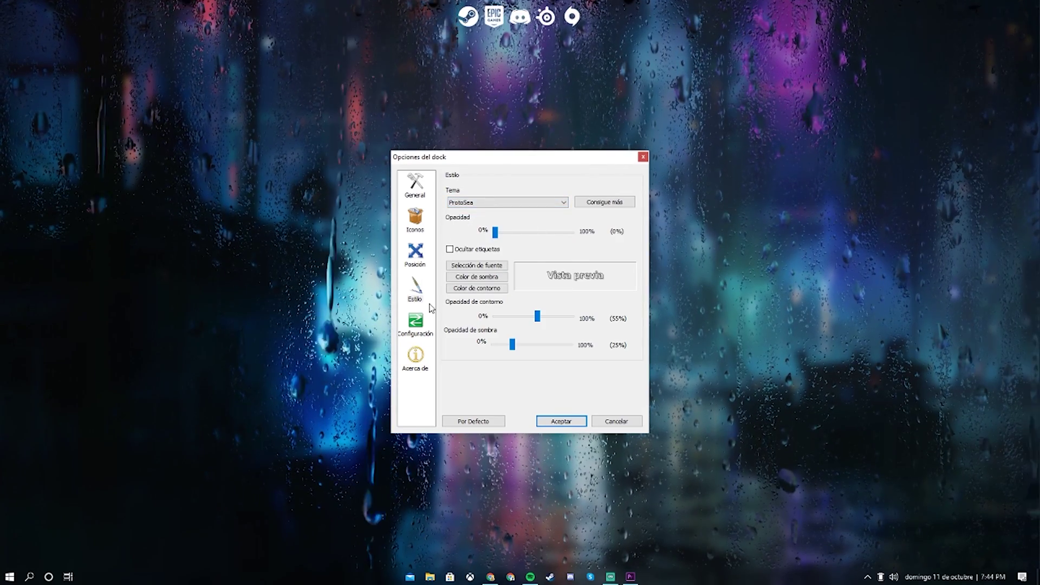
{"action": "key", "text": "Return"}
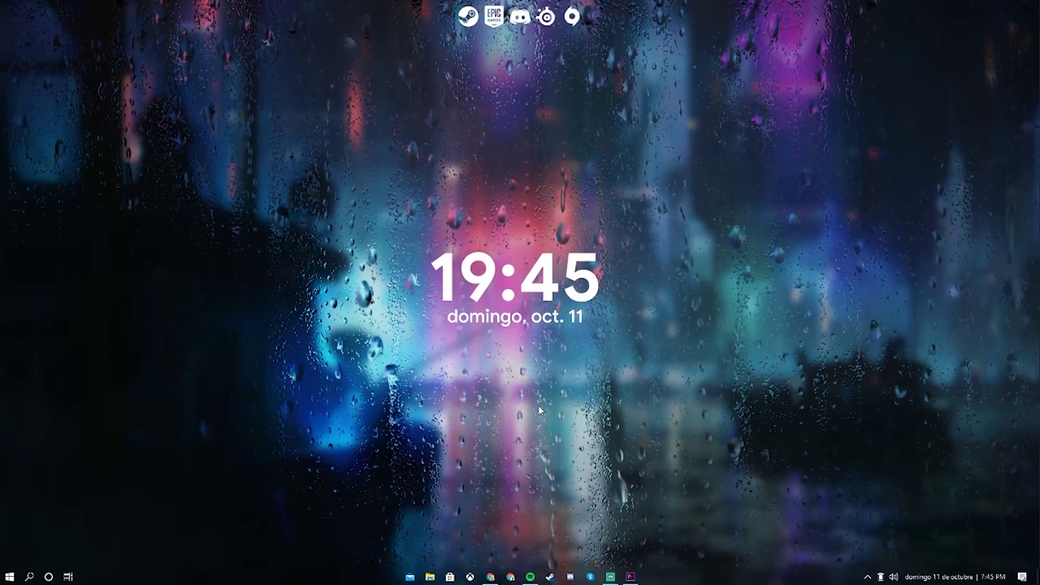